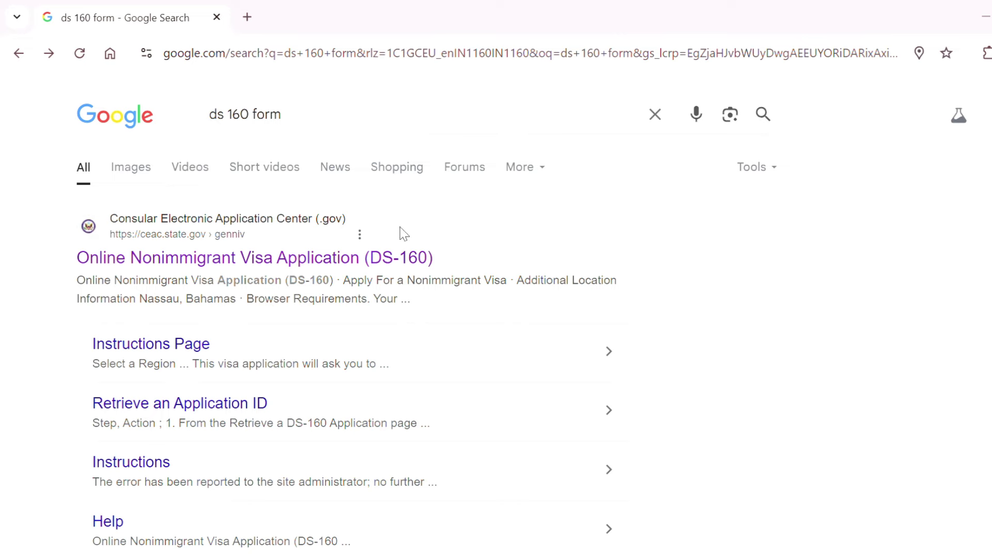
Open the official DS-160 site, enter the image verification code and start a new application.
click(260, 265)
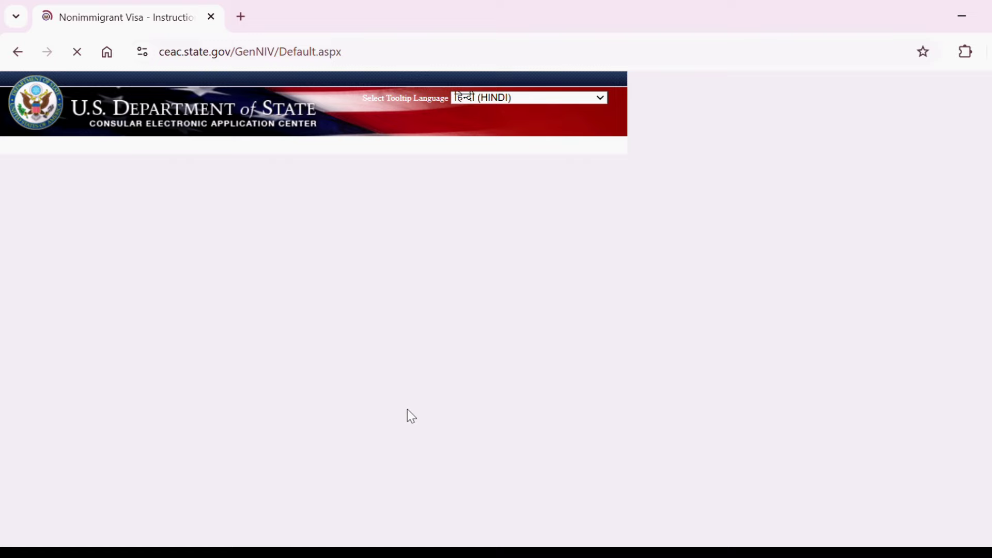
click(308, 366)
text(W)
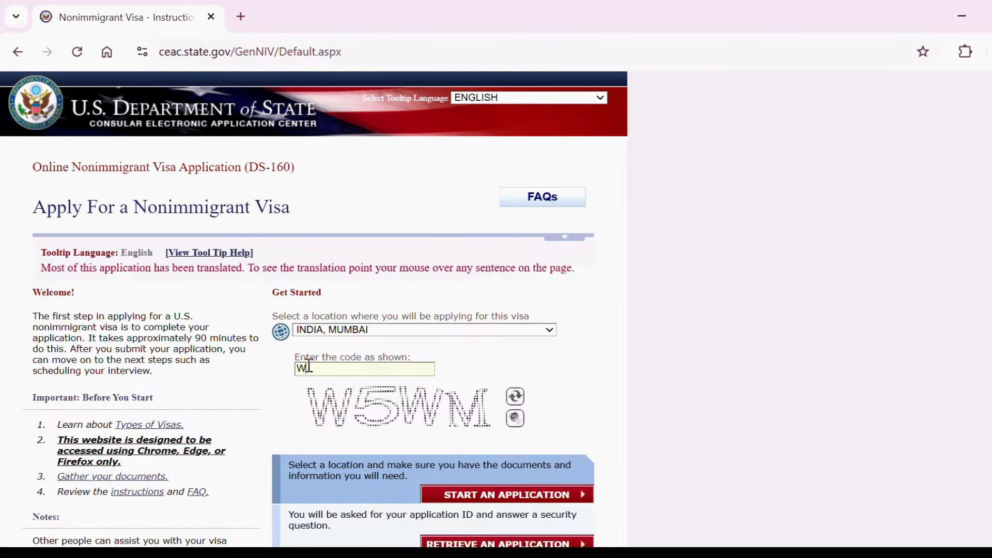
text(5WM)
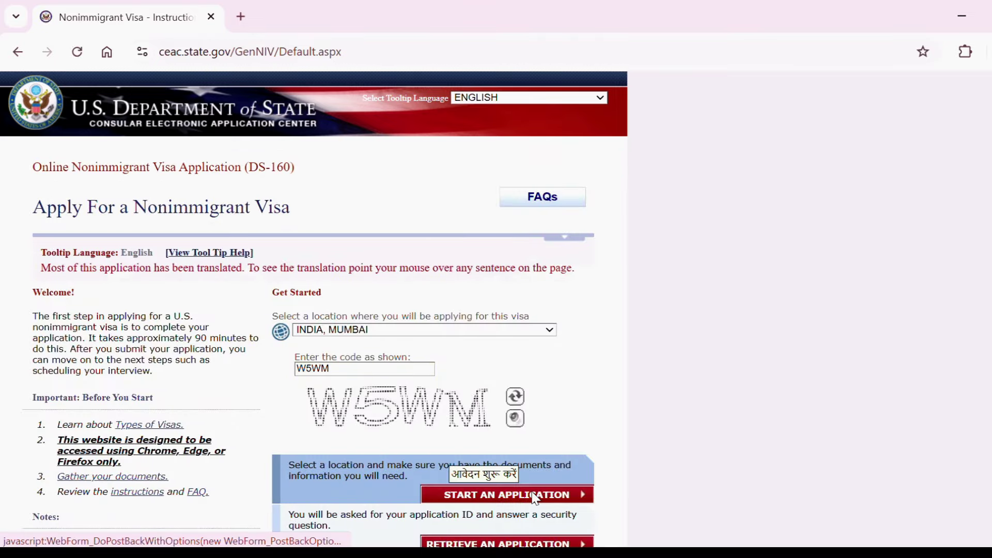
click(535, 496)
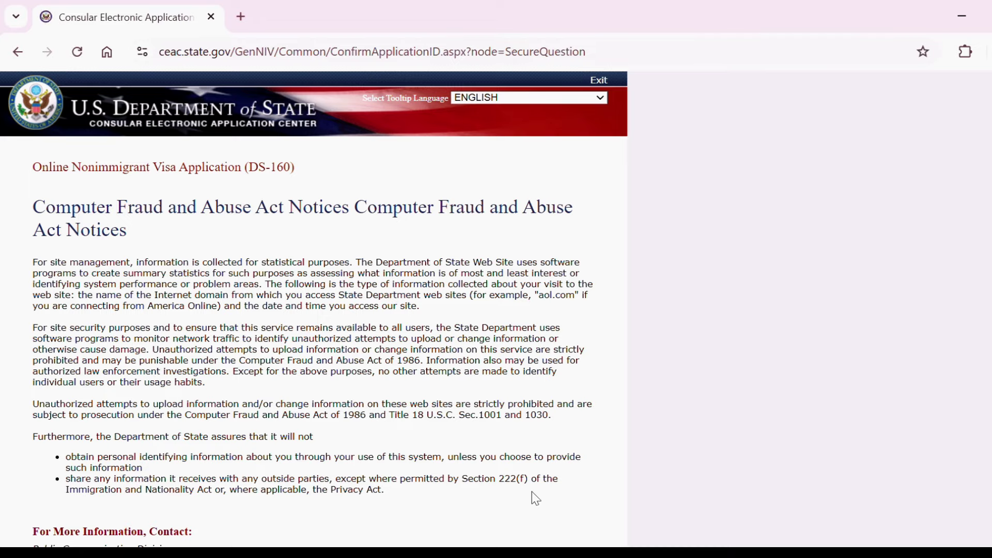
Agree to the notices and set the first-job city security question with its answer.
scroll(525, 492, down, 6)
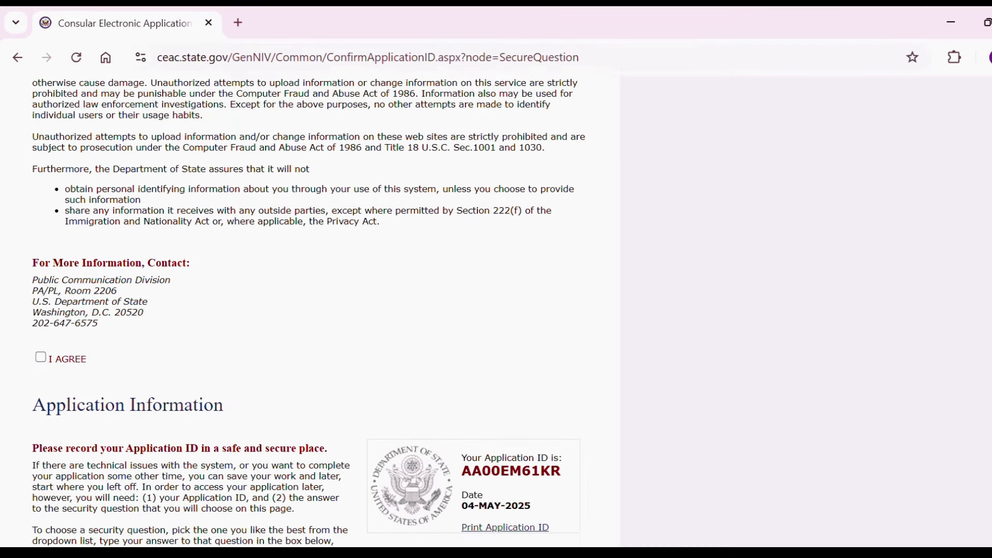
click(45, 332)
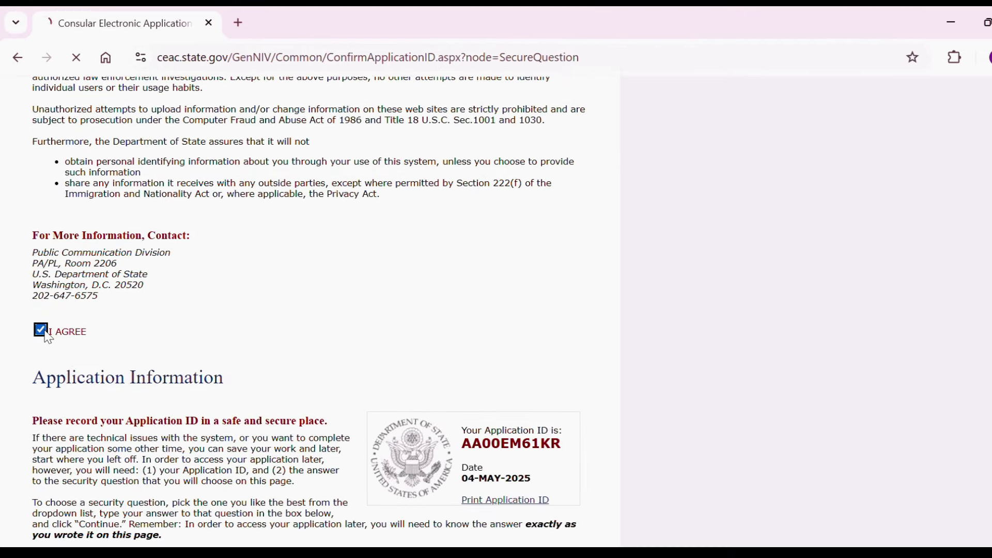
scroll(549, 333, down, 8)
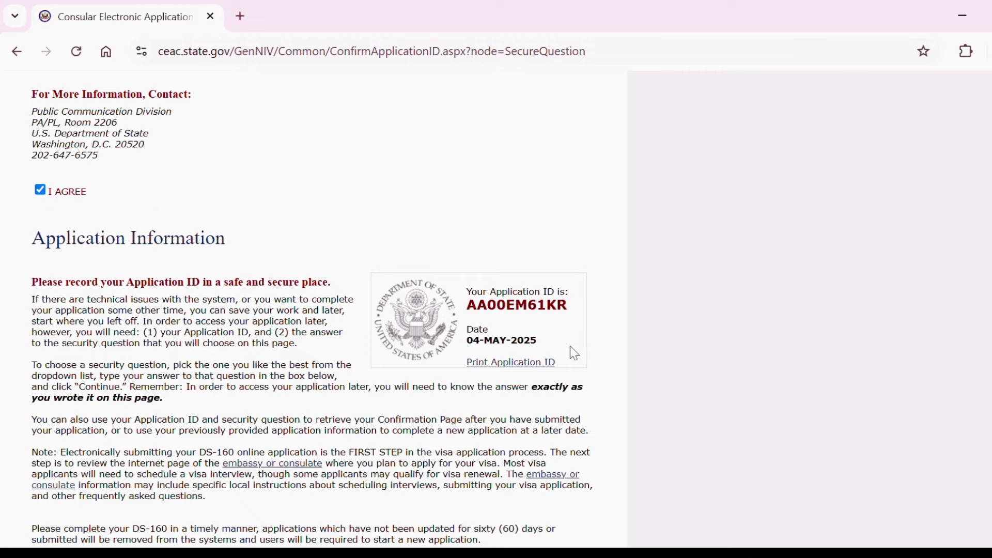
scroll(571, 349, down, 2)
scroll(310, 310, down, 2)
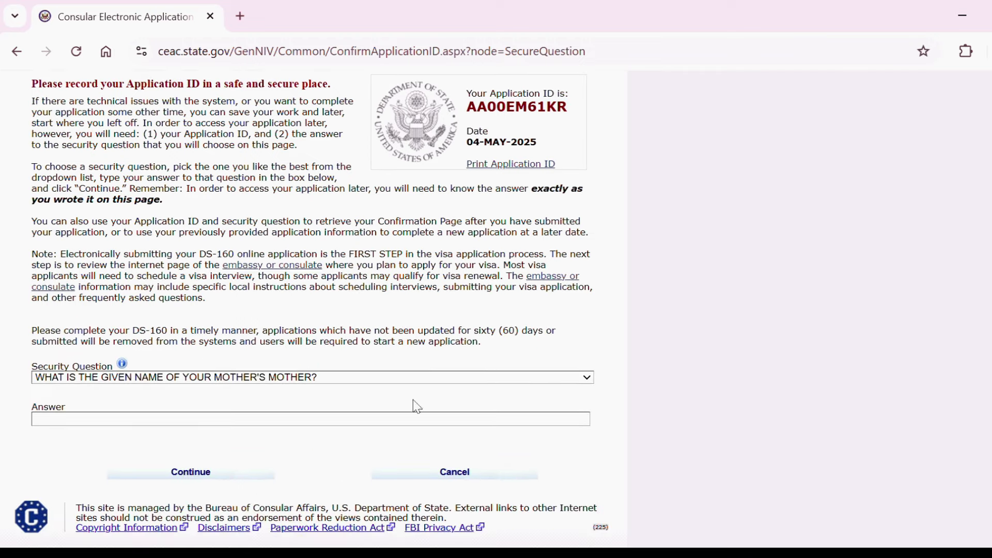
click(430, 377)
click(394, 358)
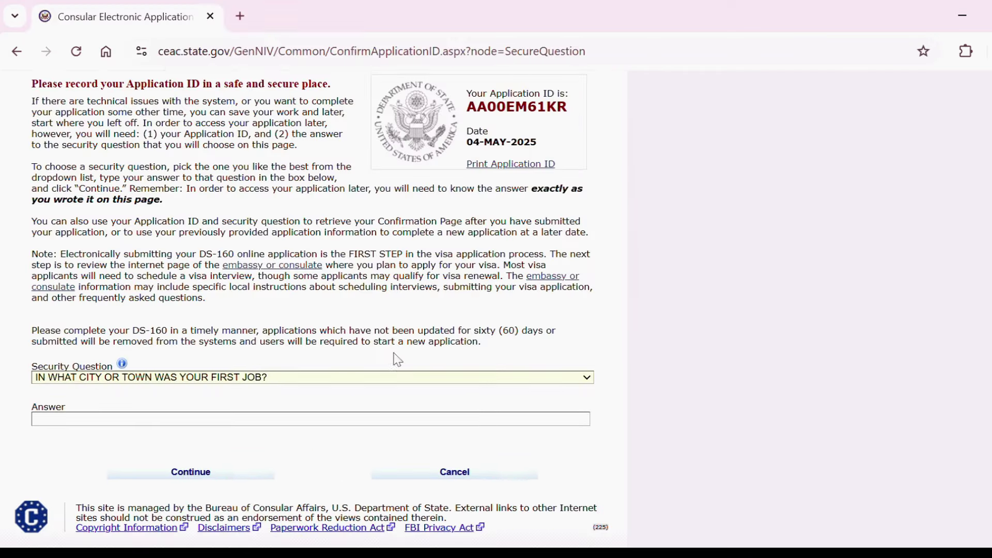
click(218, 420)
text(MUMBAI)
click(231, 481)
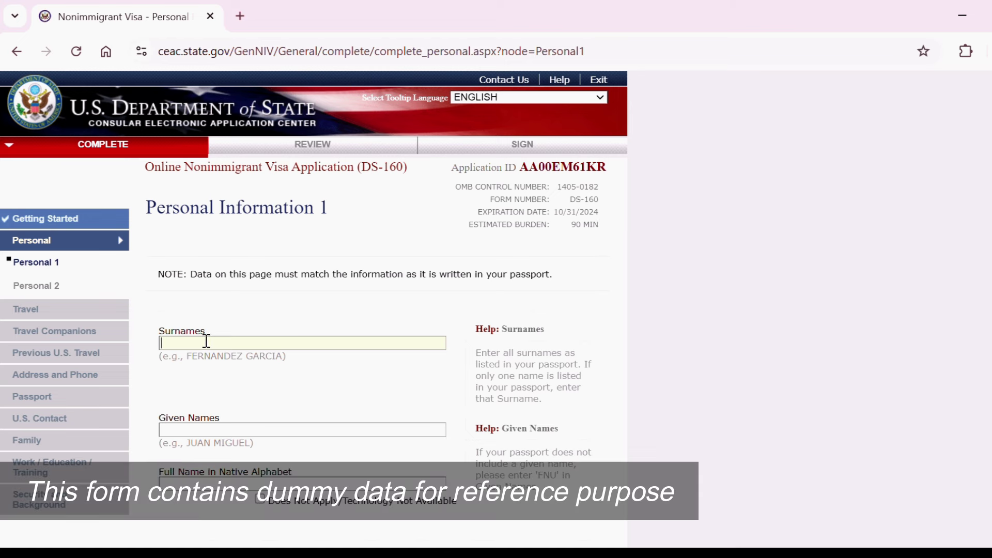
Enter the applicant's surname, given names and full native-alphabet name, answering No to other names.
text(DOE)
click(202, 431)
text(JOHN)
scroll(208, 333, down, 3)
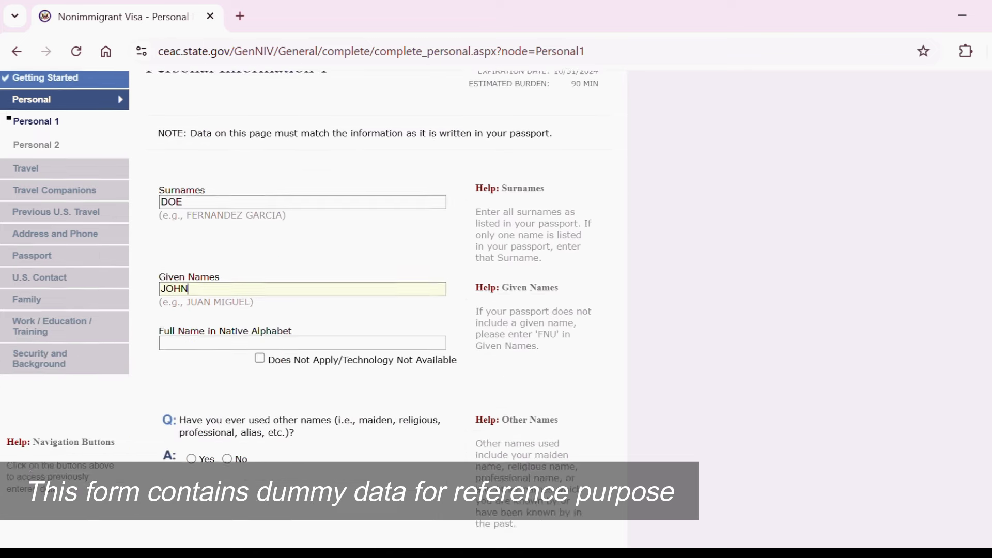
click(208, 331)
text(JOHN DOE)
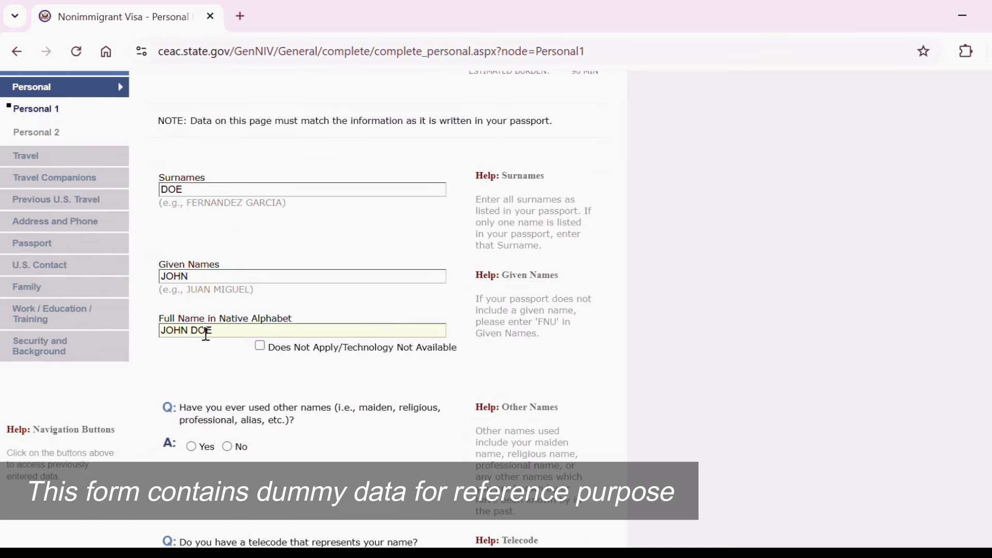
scroll(310, 310, down, 3)
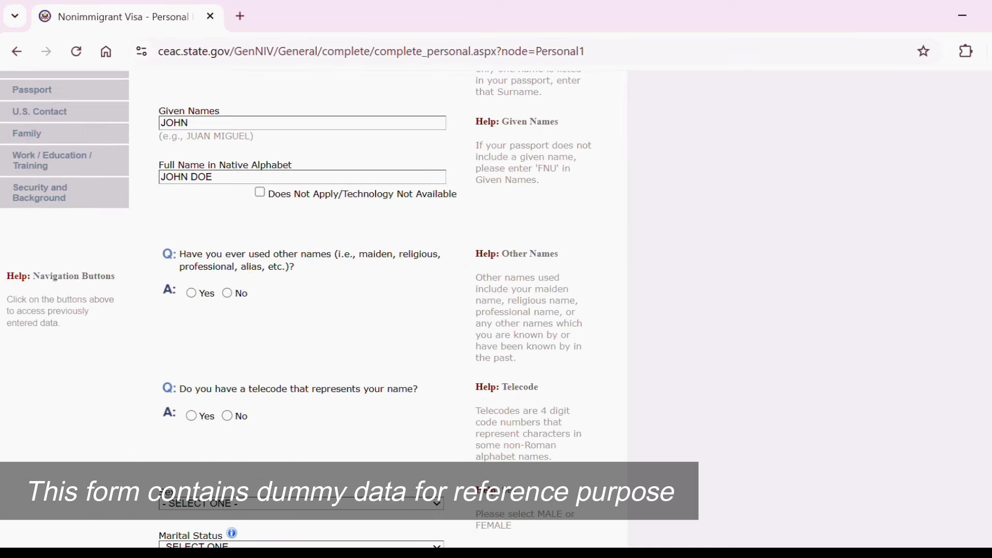
click(227, 293)
Set sex to MALE and marital status to MARRIED.
scroll(243, 359, up, 5)
scroll(595, 403, down, 5)
scroll(594, 402, up, 3)
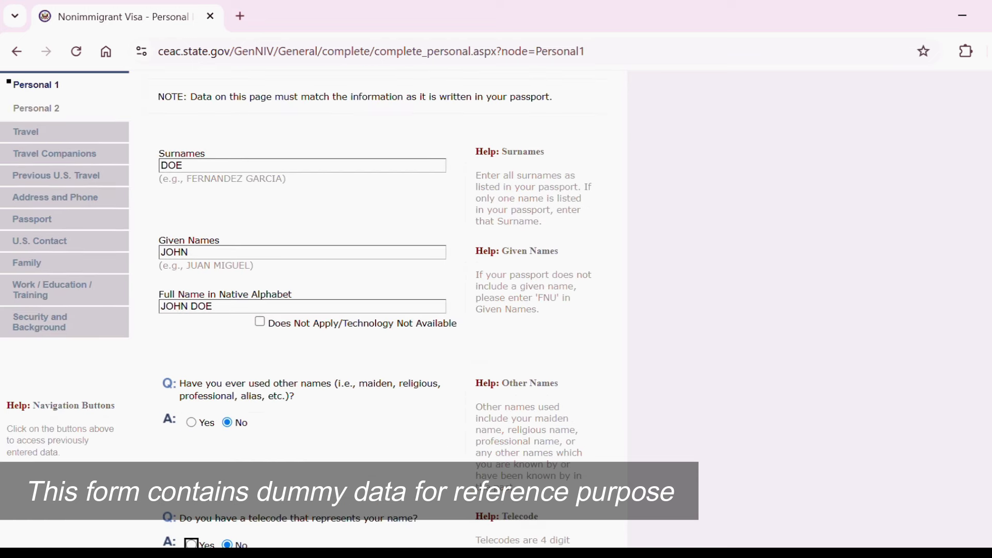
scroll(405, 284, down, 7)
click(405, 283)
click(300, 318)
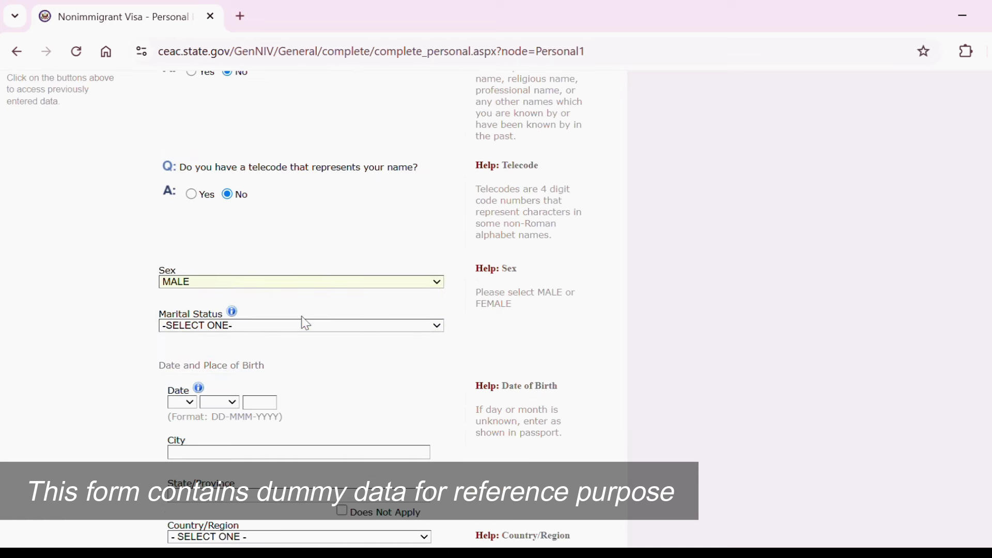
click(368, 326)
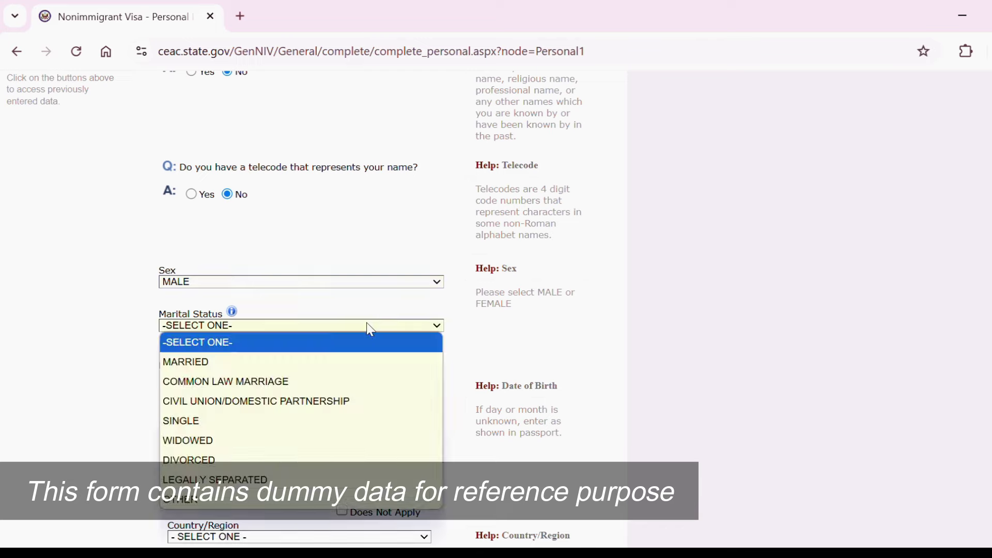
click(312, 358)
scroll(381, 381, up, 4)
scroll(362, 310, down, 6)
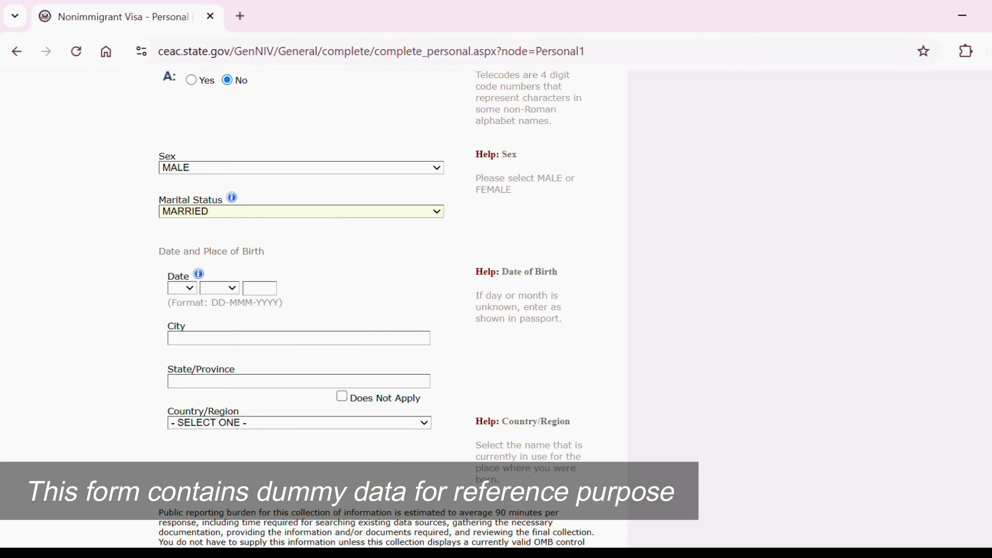
click(189, 287)
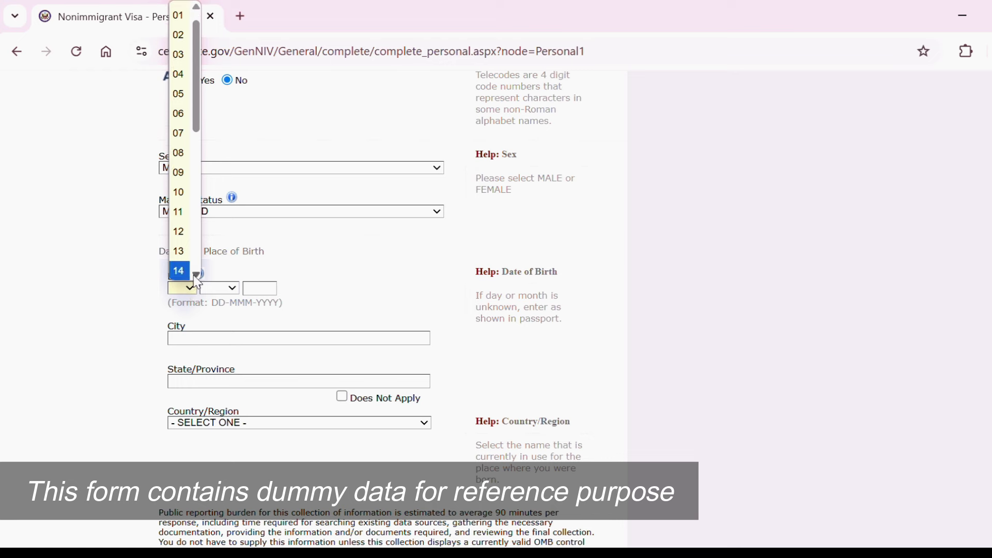
scroll(198, 283, down, 1)
click(187, 232)
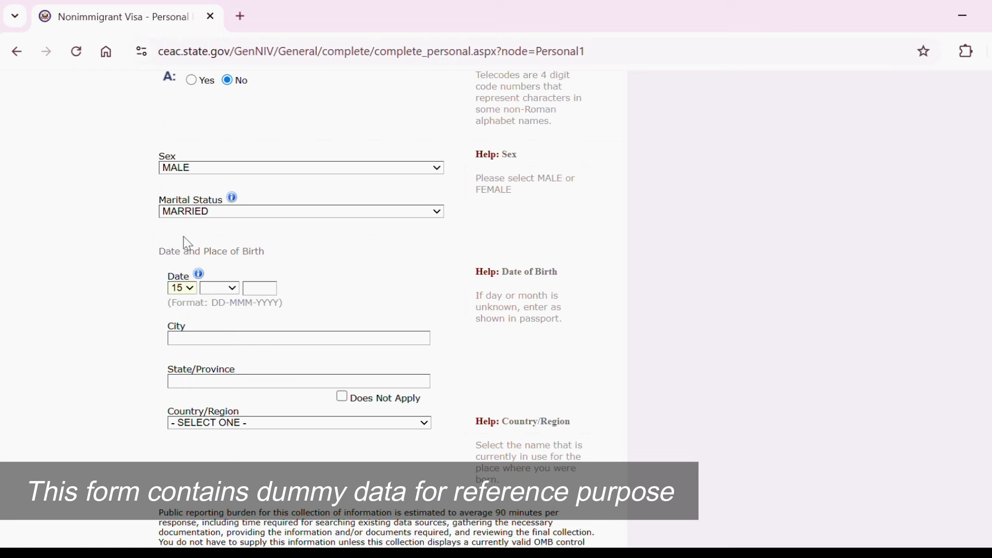
click(233, 291)
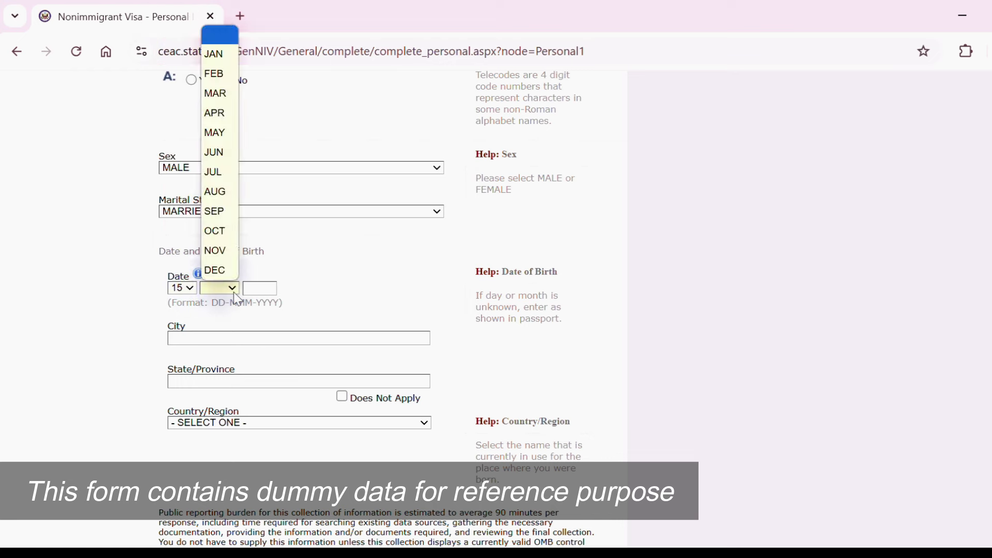
click(221, 195)
click(260, 286)
text(1)
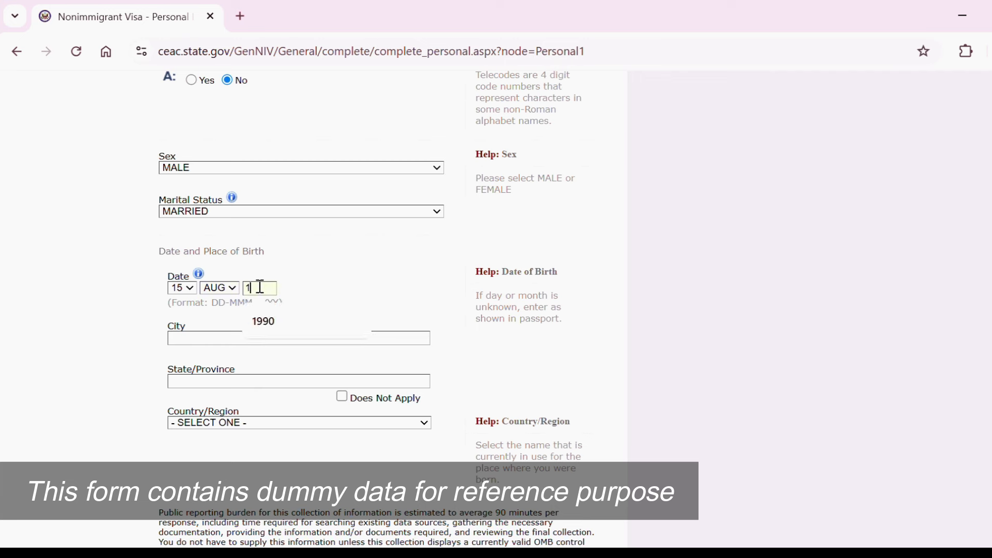
text(990)
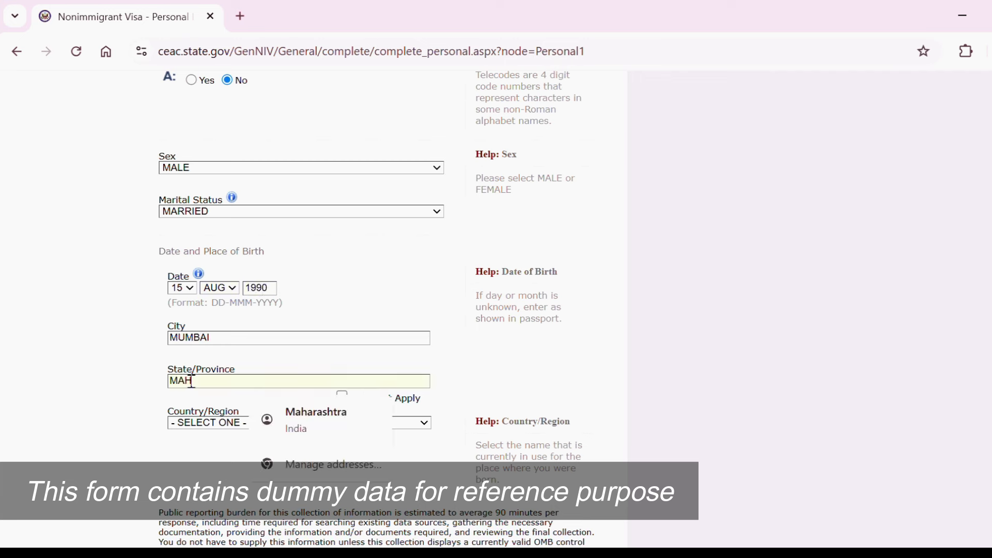
text(ARASHTRA)
click(513, 371)
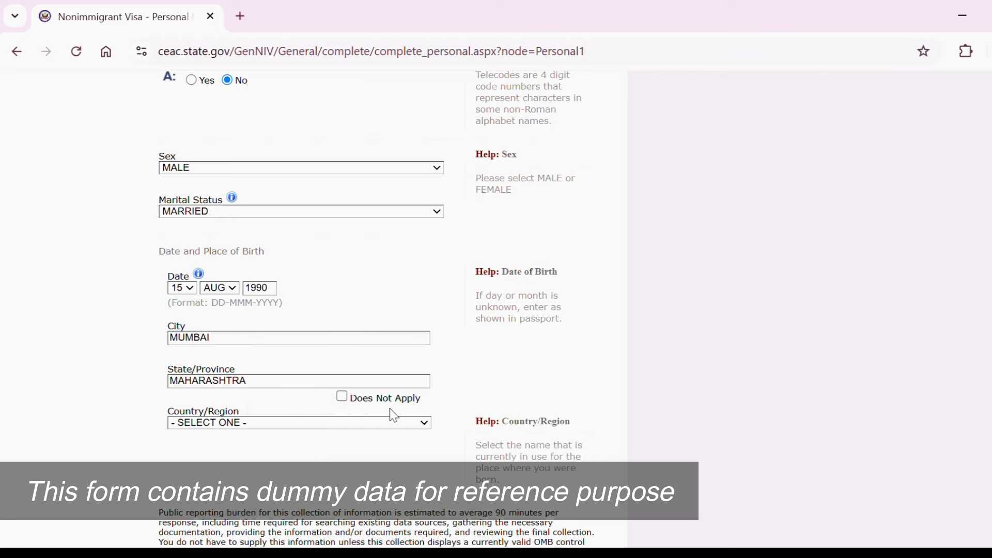
Choose INDIA as country of birth and save Personal Information 1.
click(375, 422)
text(in)
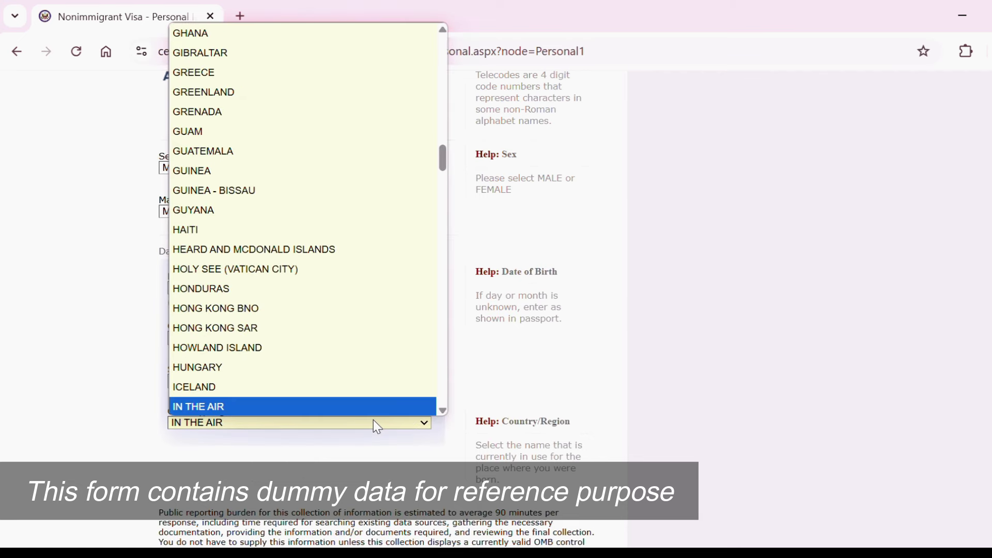
scroll(362, 414, down, 1)
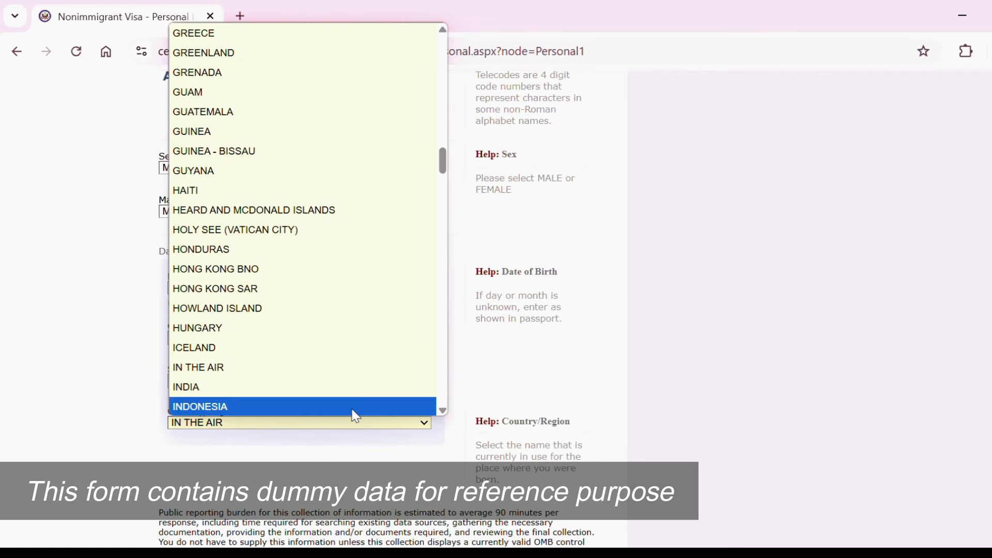
click(331, 398)
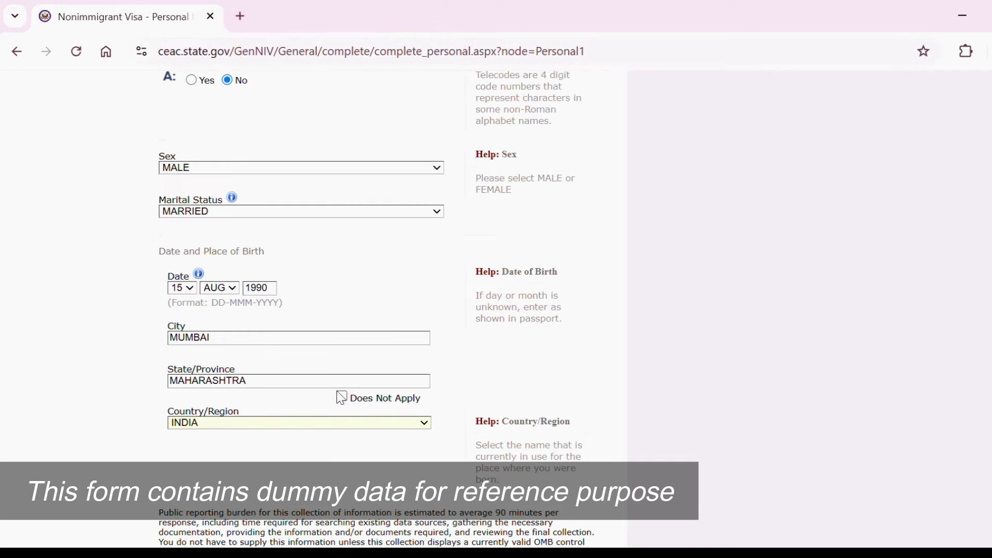
scroll(362, 310, down, 5)
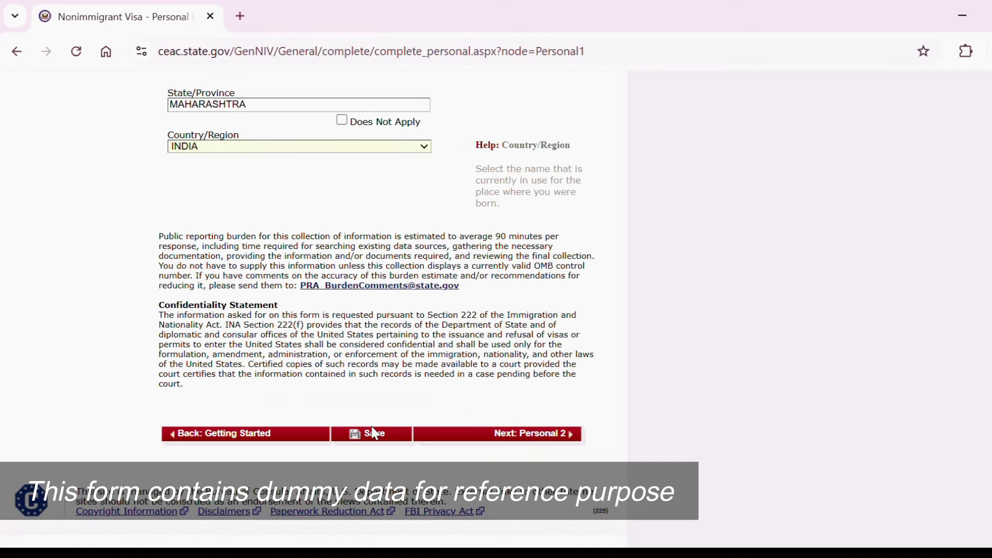
click(386, 448)
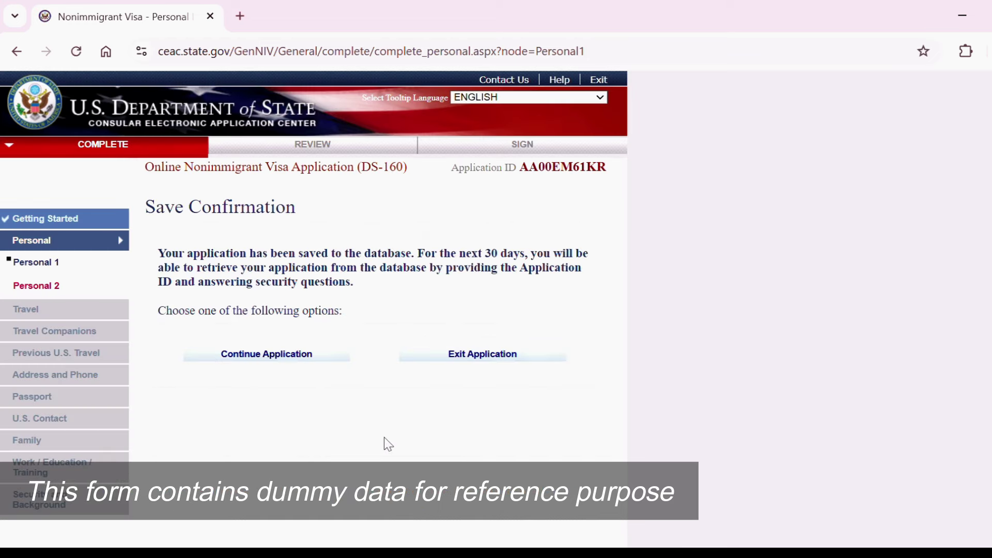
Set nationality to INDIA and answer No to other nationality and permanent residency.
click(304, 353)
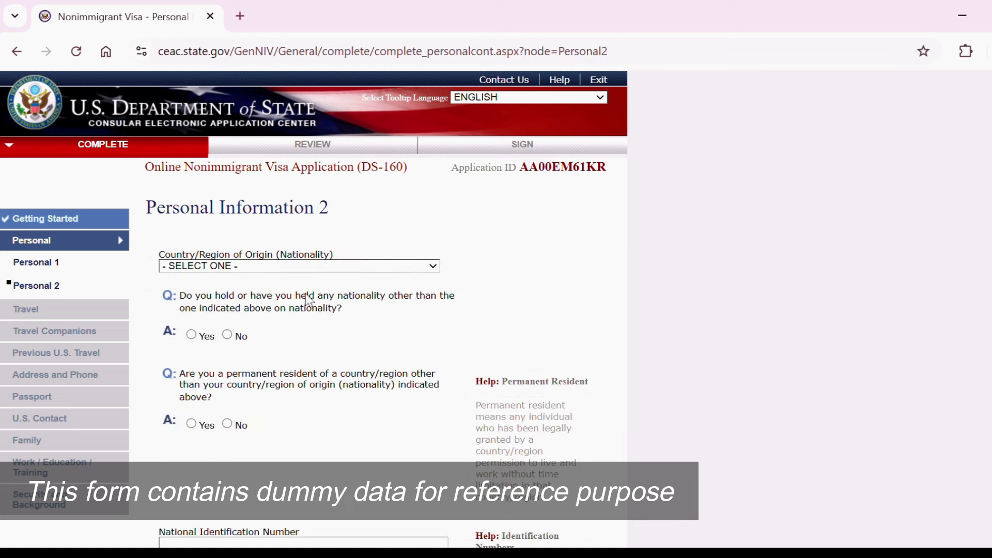
click(362, 266)
text(india)
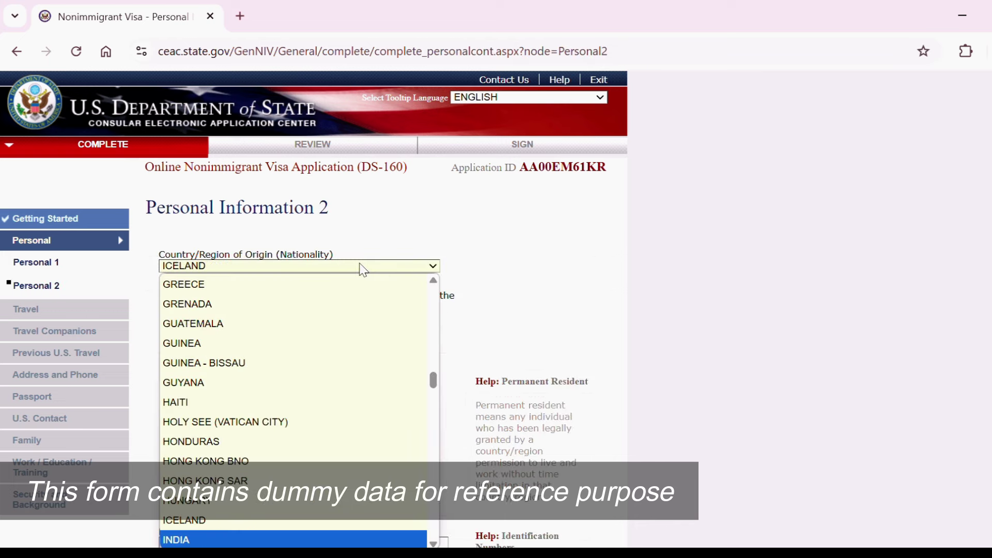
key(Return)
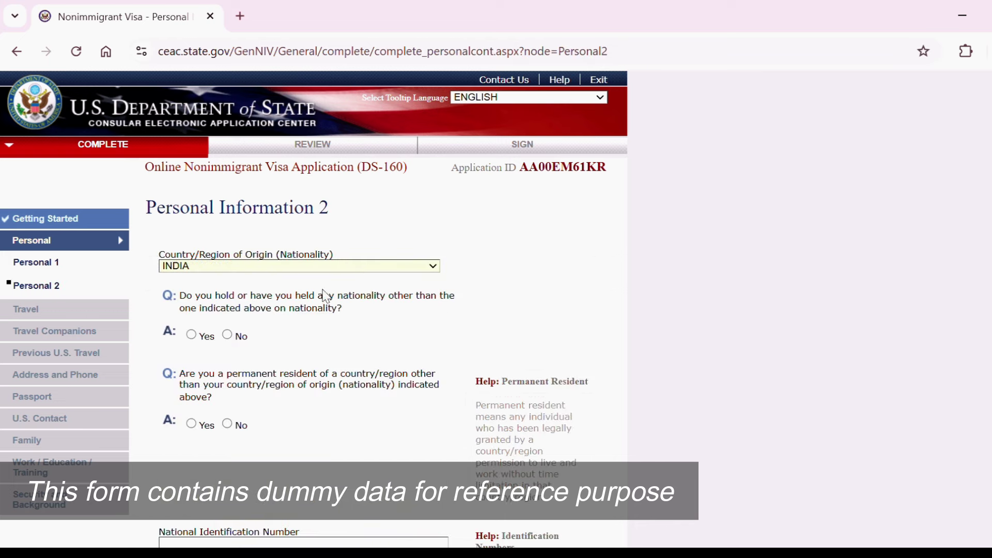
click(229, 337)
click(227, 424)
Enter the national ID number and mark U.S. SSN and Taxpayer ID as Does Not Apply.
scroll(220, 329, down, 4)
click(220, 329)
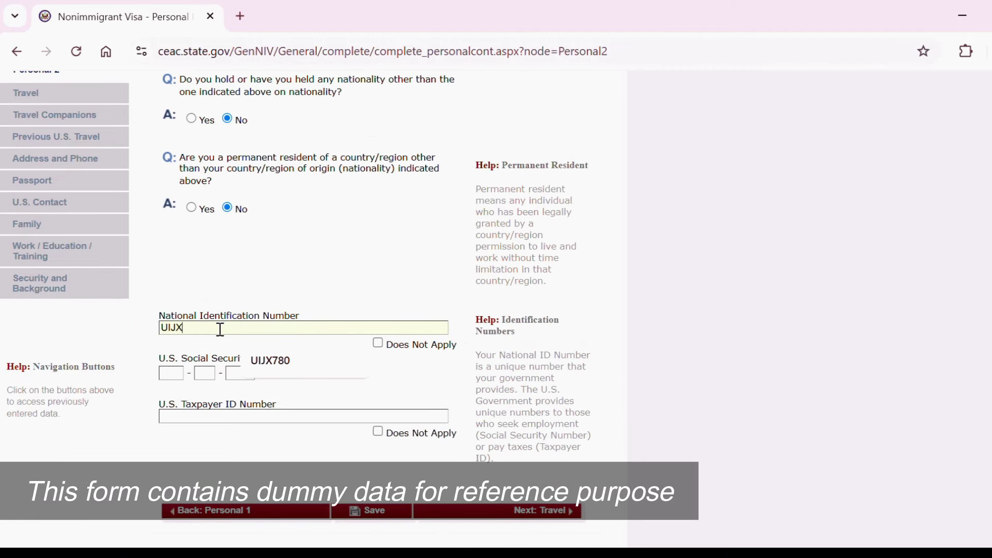
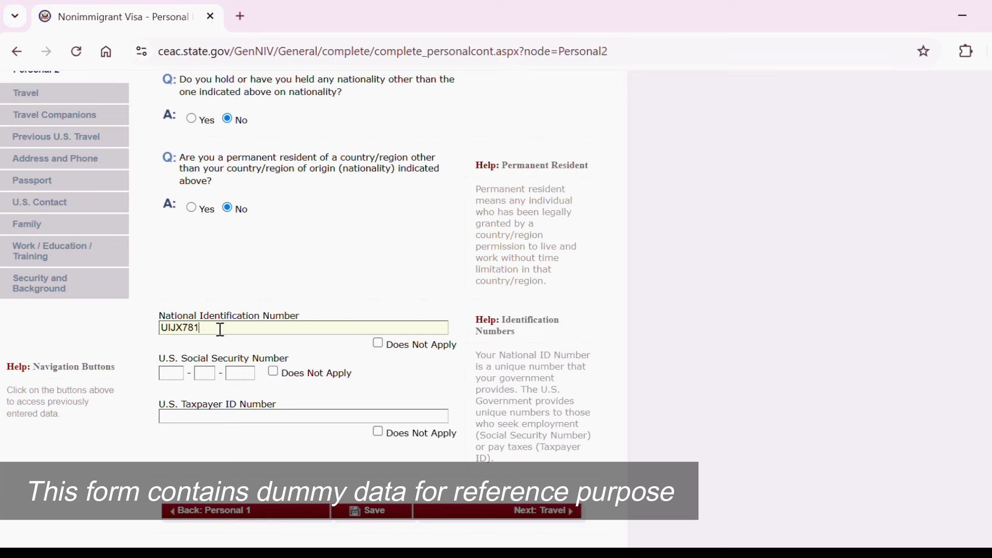
click(272, 372)
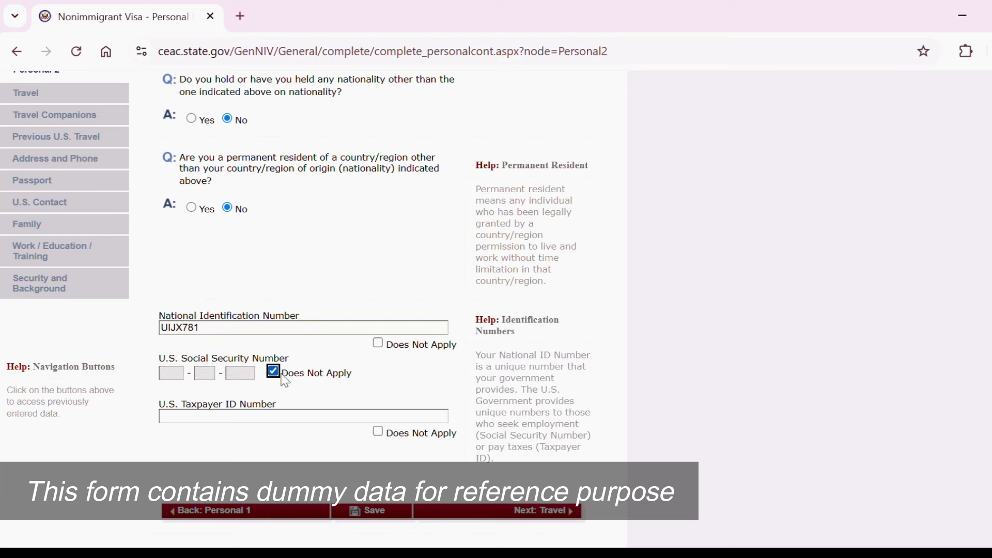
click(379, 433)
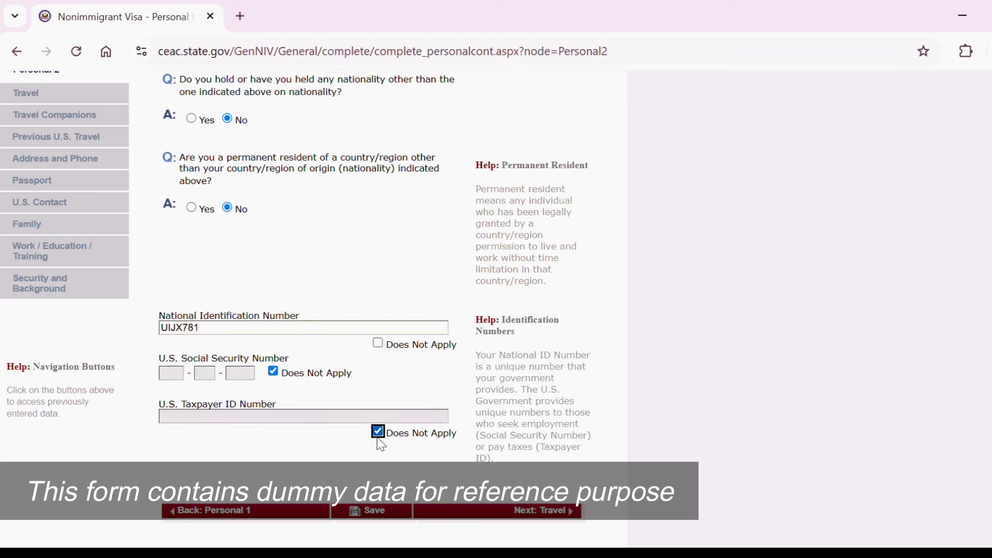
click(500, 522)
Set the trip purpose to TEMP. BUSINESS OR PLEASURE VISITOR (B), specified as B1/B2.
click(398, 361)
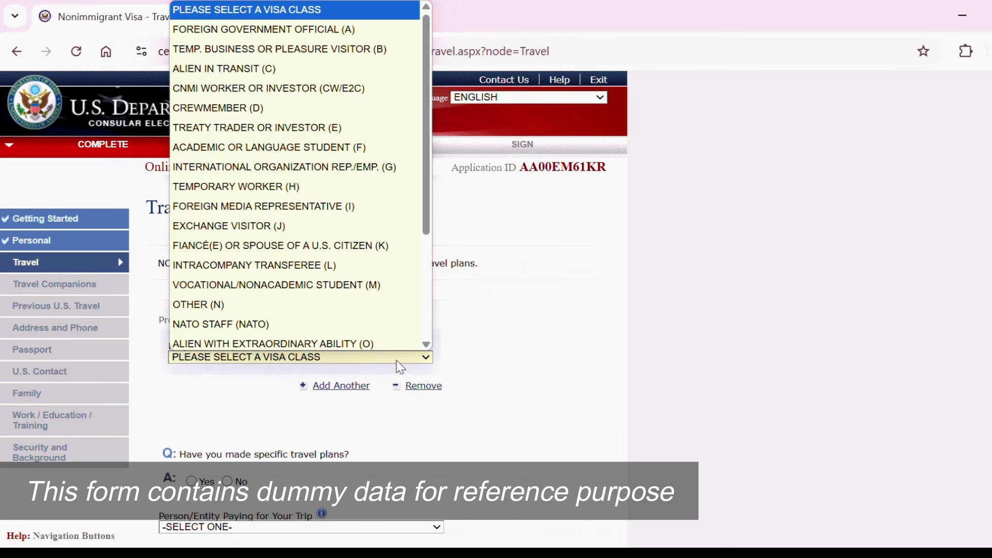
click(348, 53)
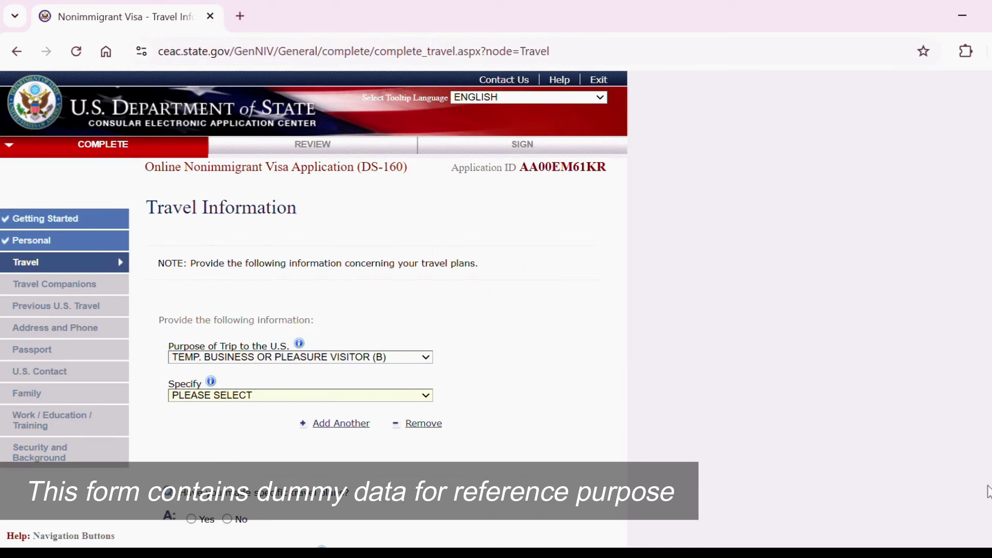
scroll(414, 248, down, 3)
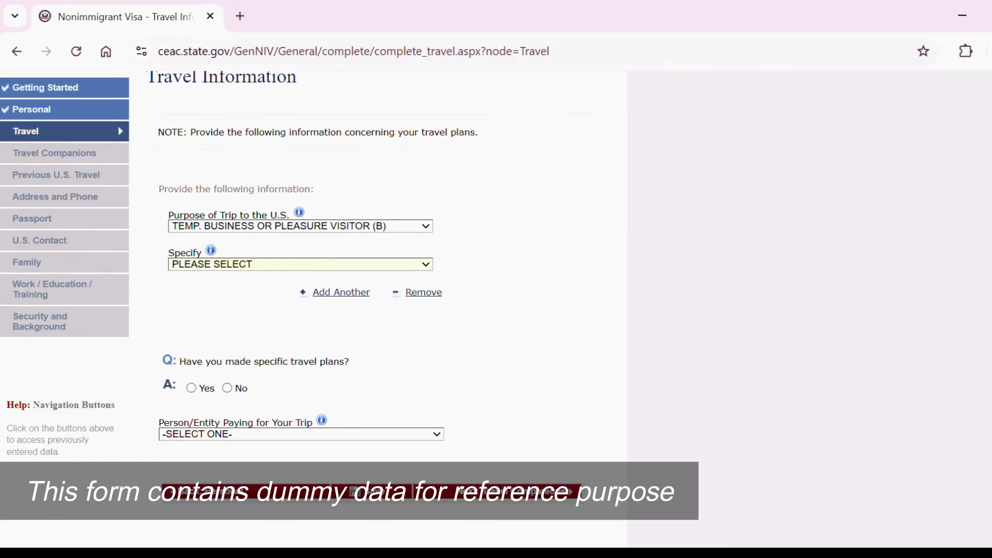
click(381, 265)
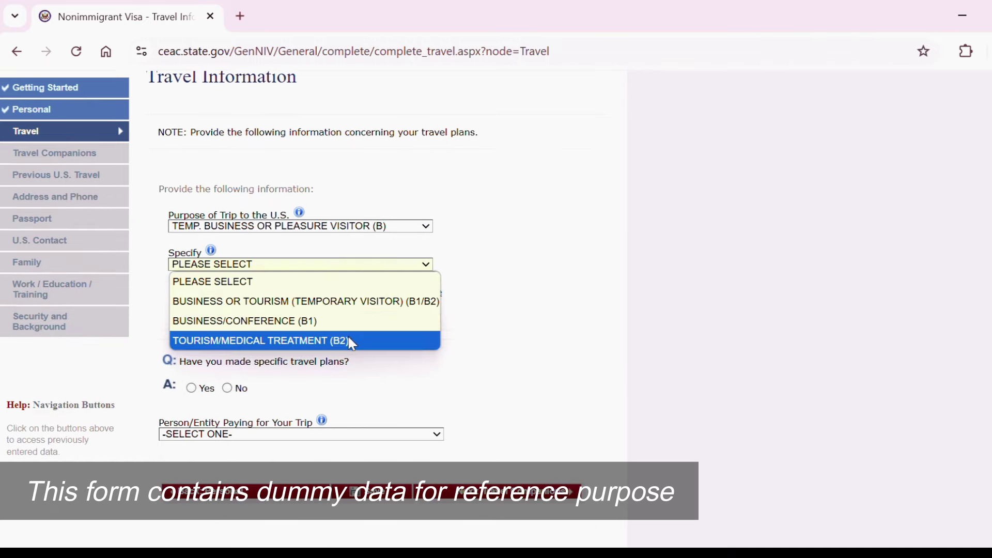
click(332, 302)
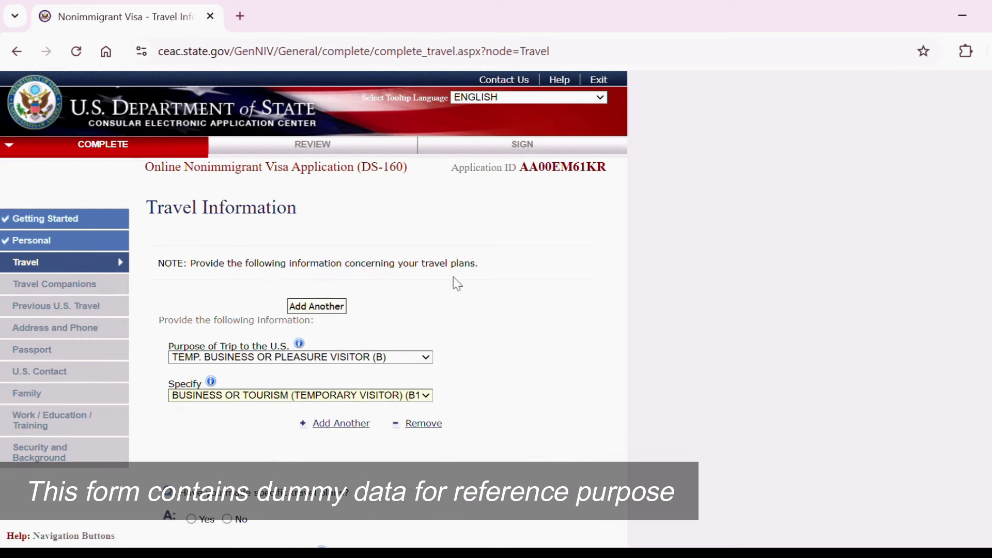
Answer No to having specific travel plans.
scroll(310, 310, down, 3)
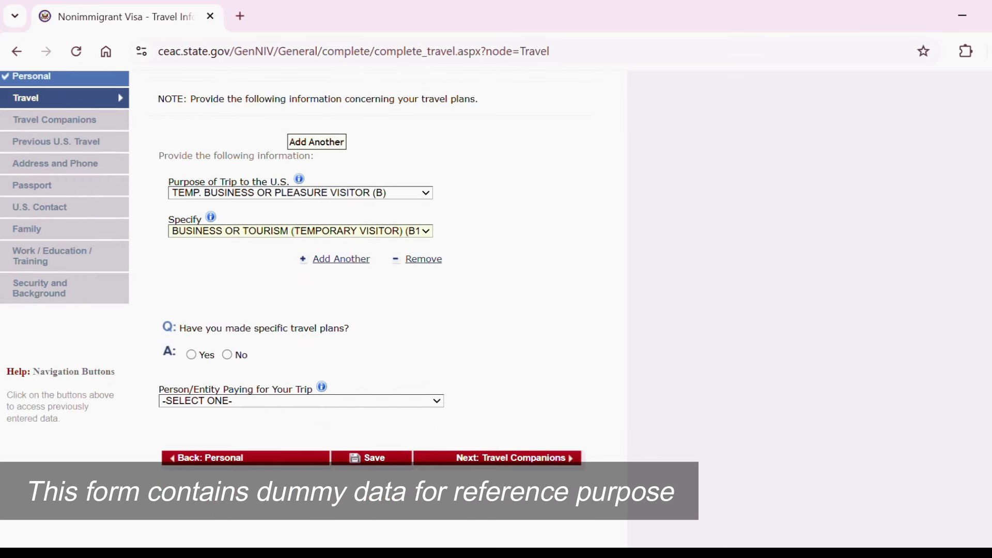
click(226, 355)
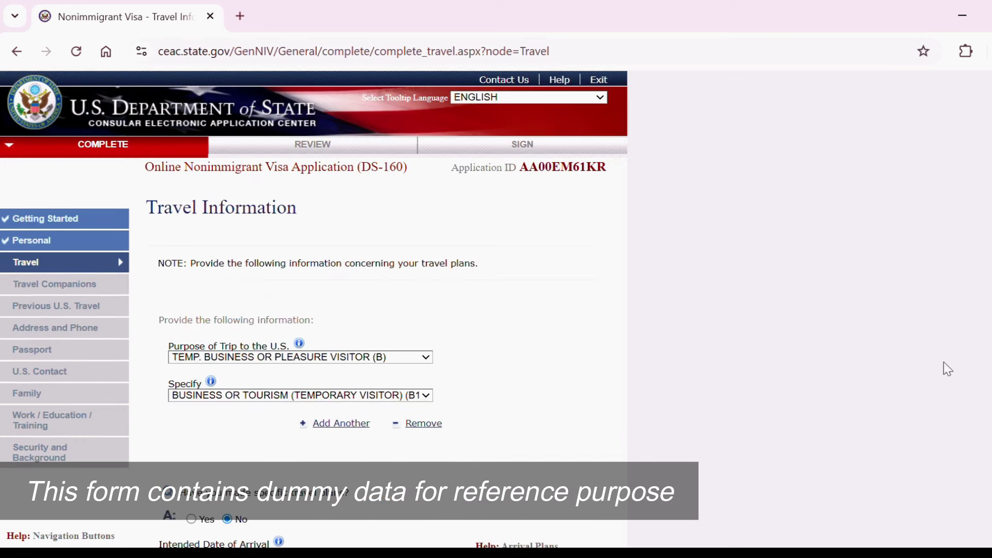
scroll(313, 310, down, 5)
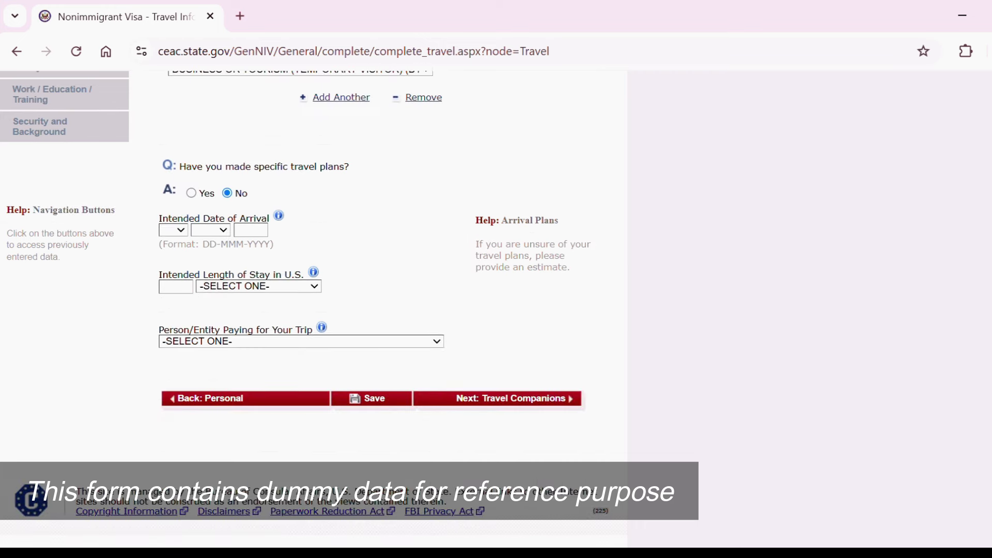
click(191, 193)
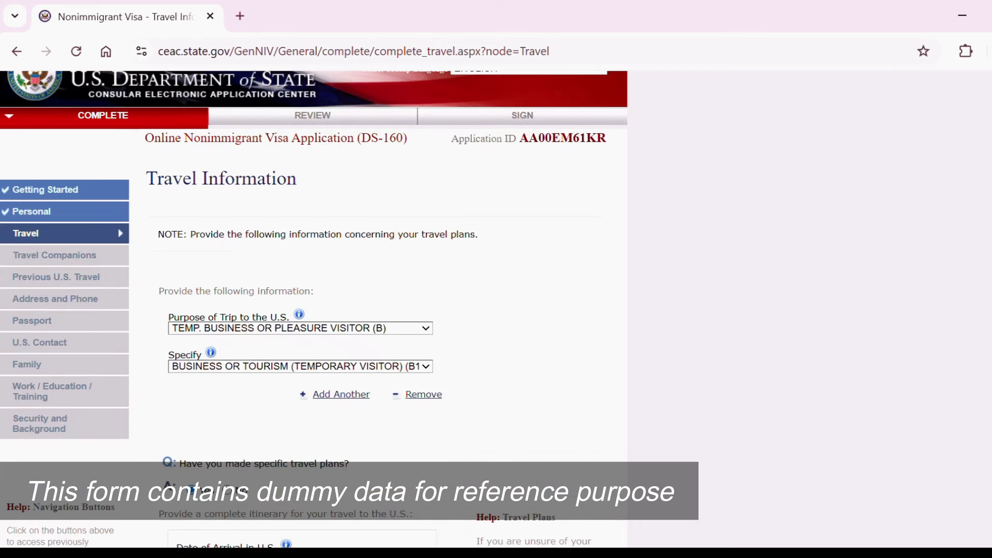
scroll(313, 310, down, 6)
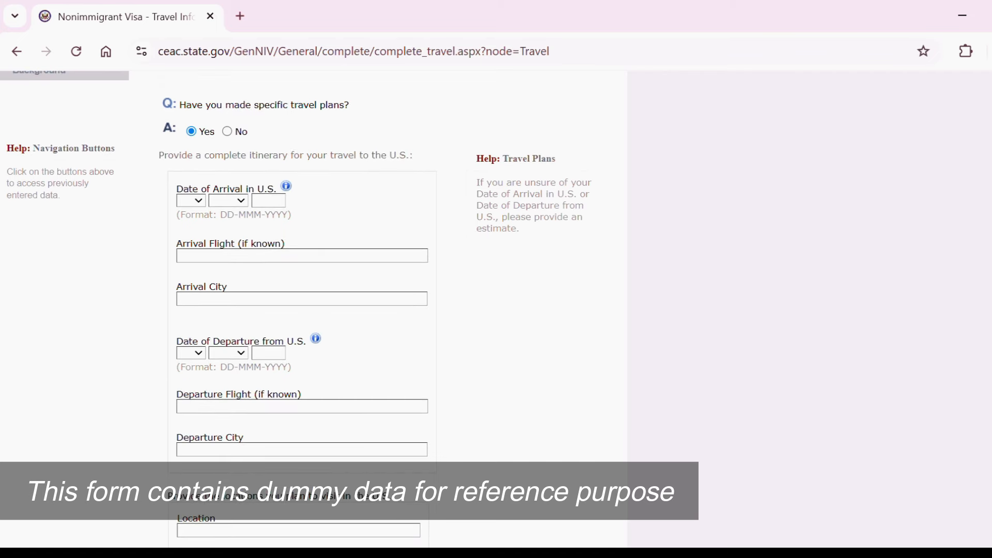
scroll(313, 310, down, 2)
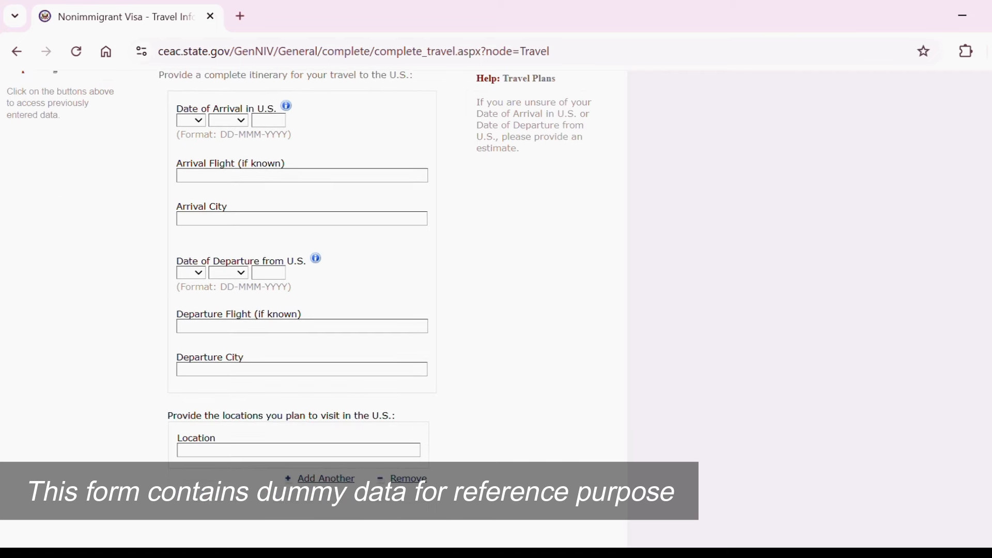
scroll(314, 310, up, 1)
scroll(314, 310, up, 1)
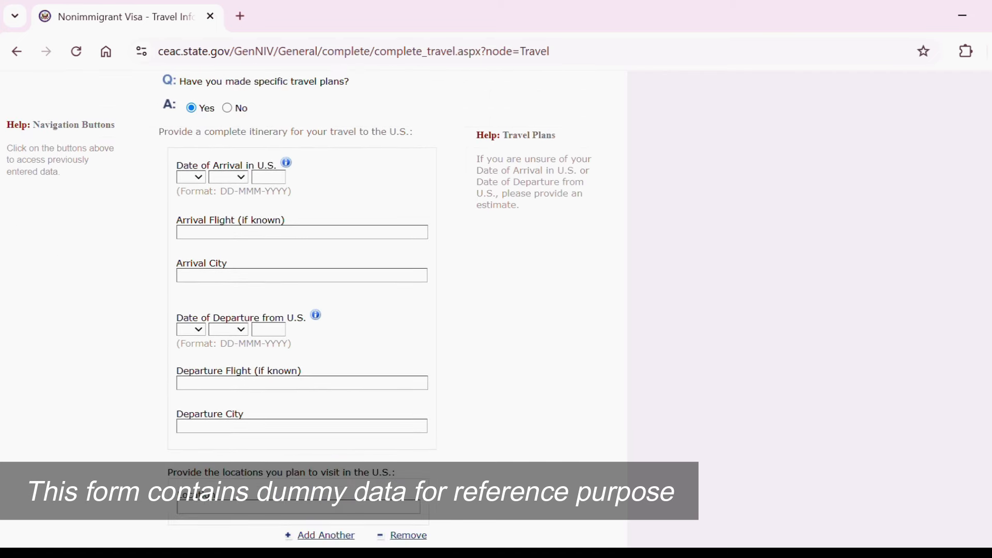
click(227, 108)
scroll(480, 339, down, 6)
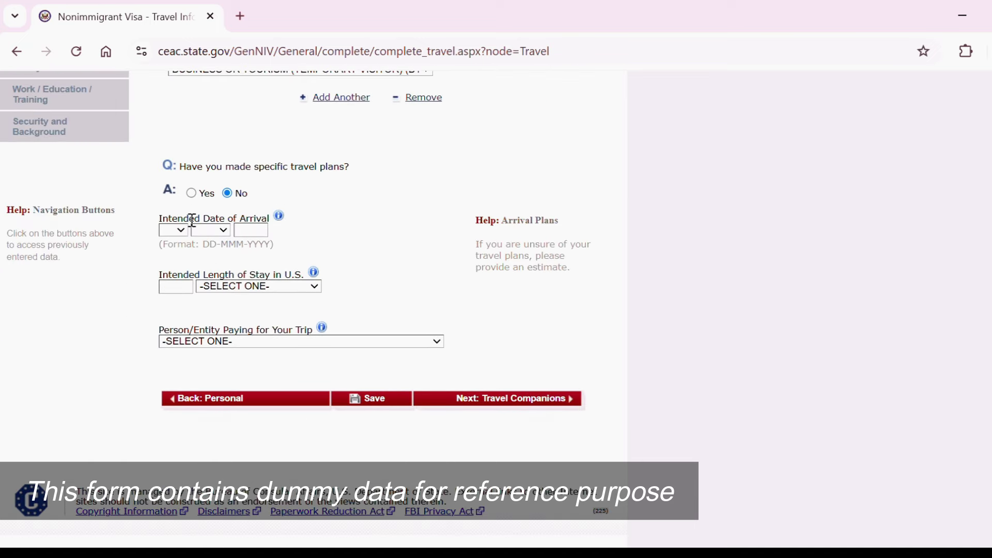
Enter arrival date 20 JUN 2025 and choose WEEK(S) as the length-of-stay unit.
click(173, 230)
click(171, 509)
click(224, 232)
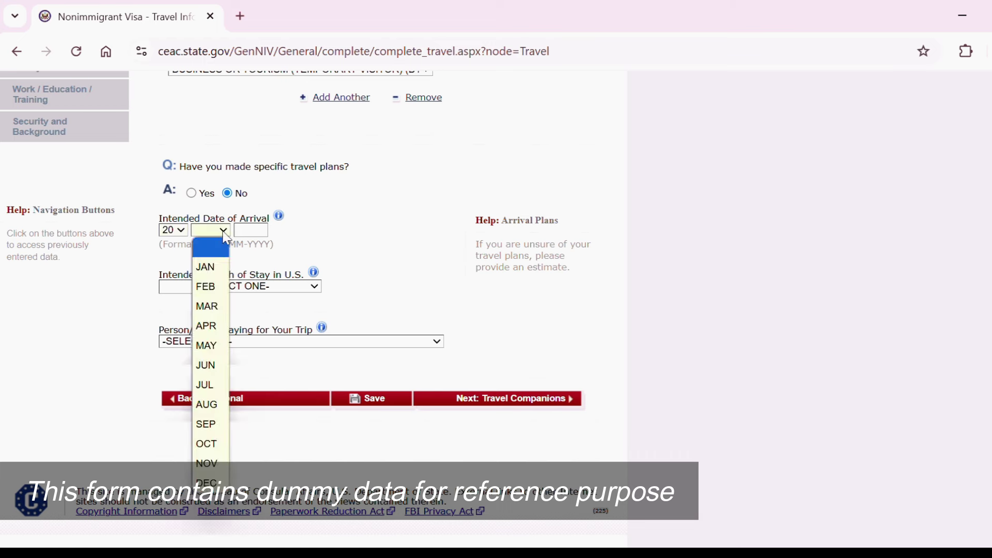
click(212, 370)
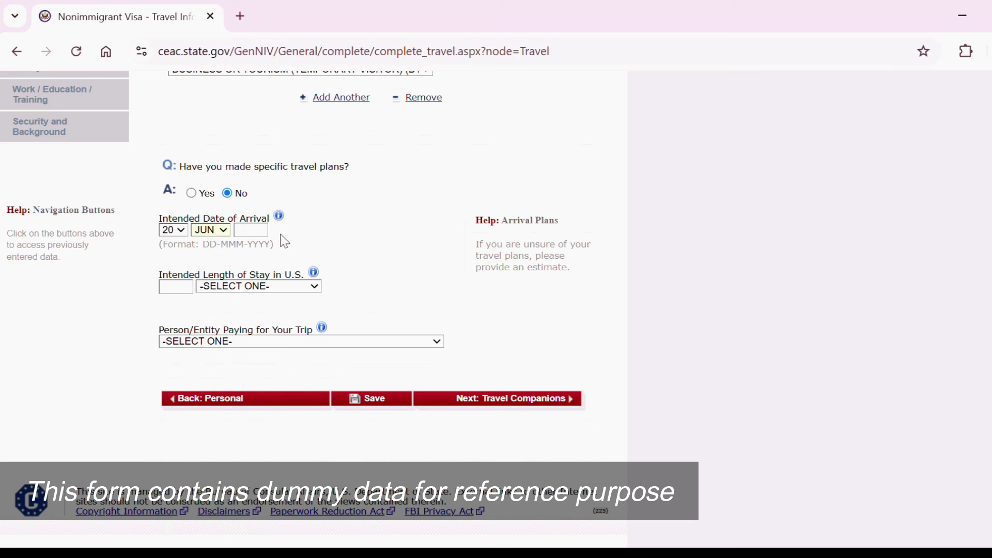
click(241, 230)
text(2025)
click(307, 288)
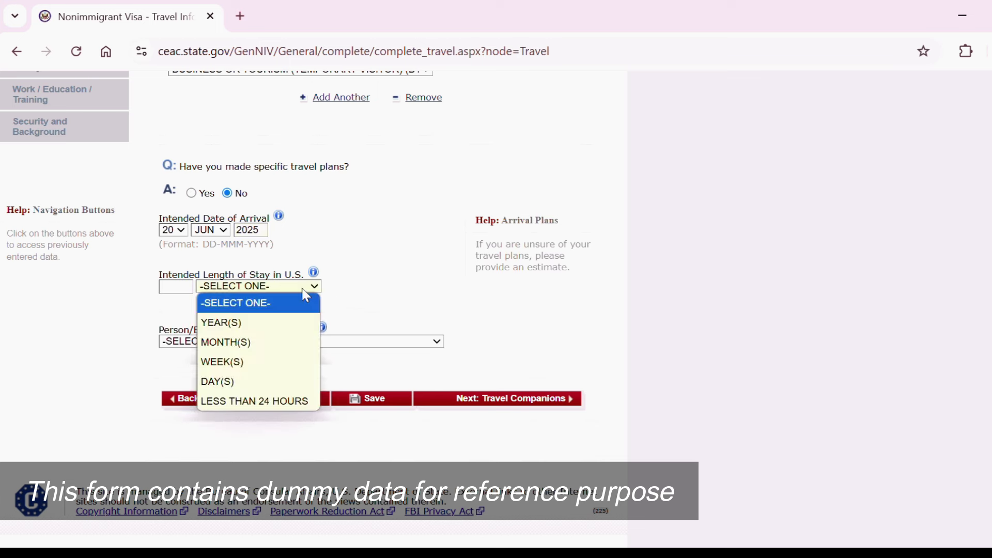
click(225, 369)
Fill in the length of stay, both U.S. street address lines and the city.
scroll(282, 414, up, 5)
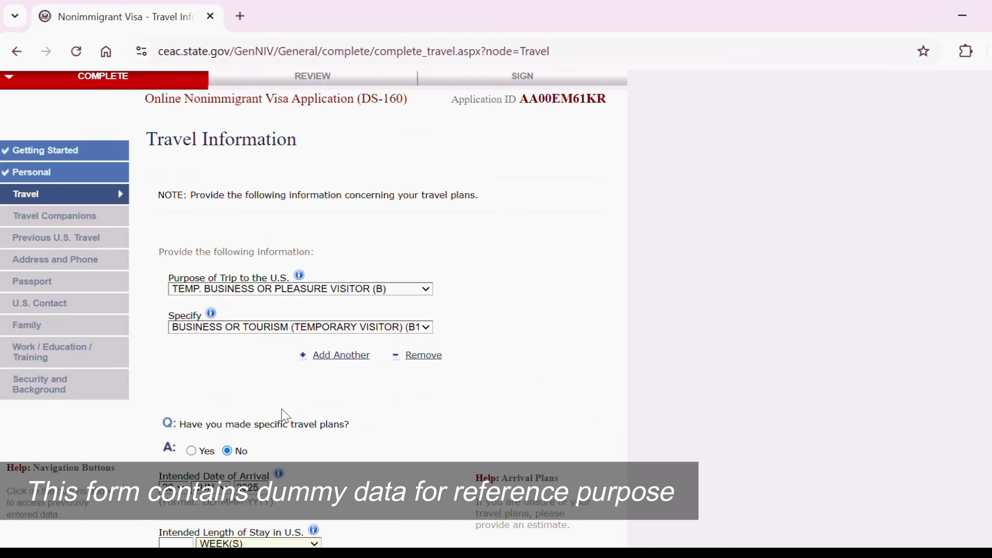
scroll(933, 376, down, 3)
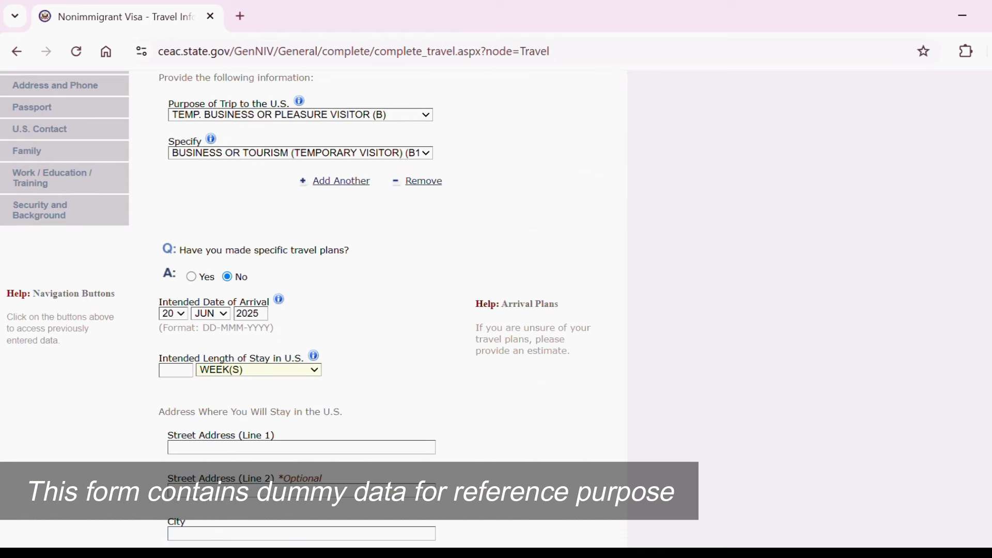
click(176, 369)
scroll(310, 310, down, 2)
click(245, 315)
text(ABC)
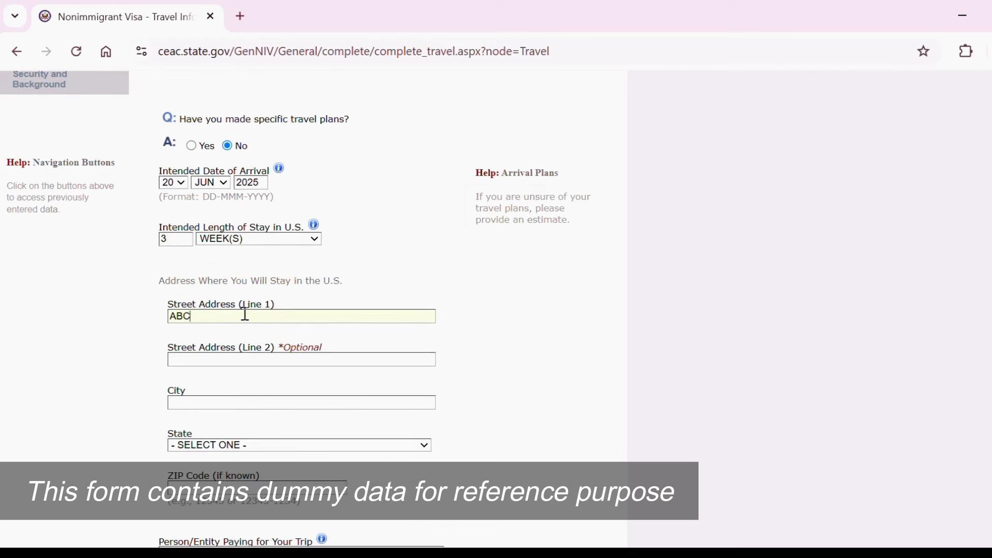
text( STREET)
click(256, 360)
text(XYZ LANE)
click(246, 401)
text(MUMBA)
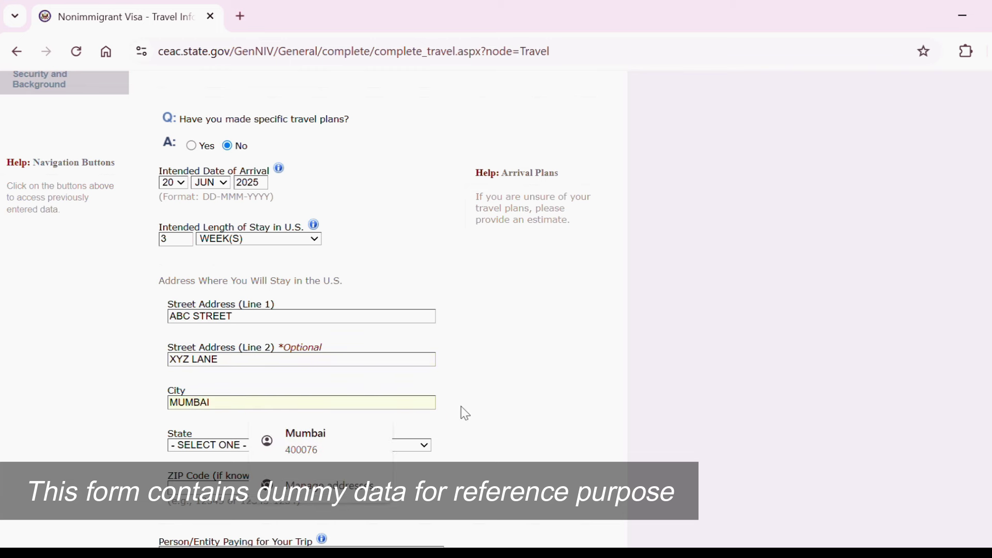
text(I)
click(487, 434)
Change the stay city to ALBANY and choose NEW YORK as the state.
click(372, 449)
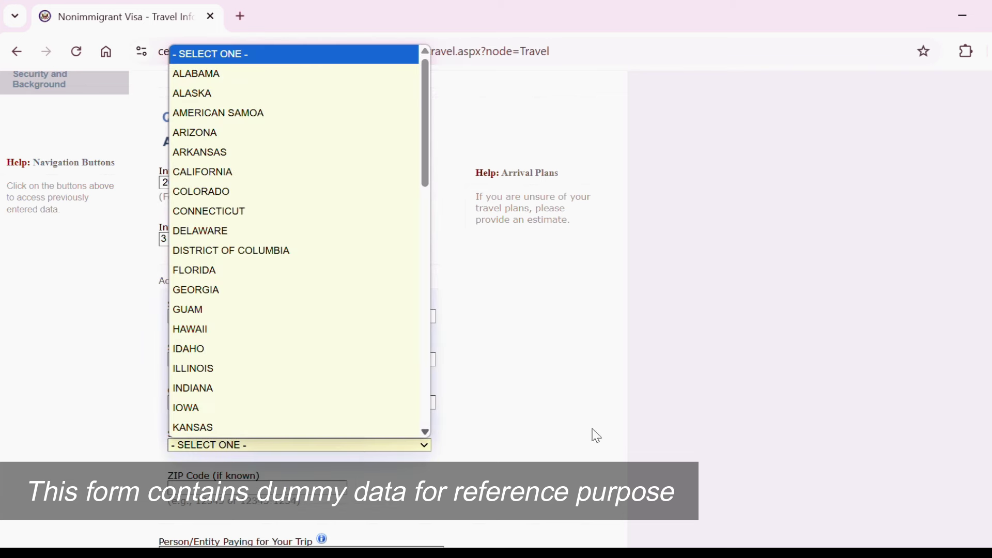
click(544, 455)
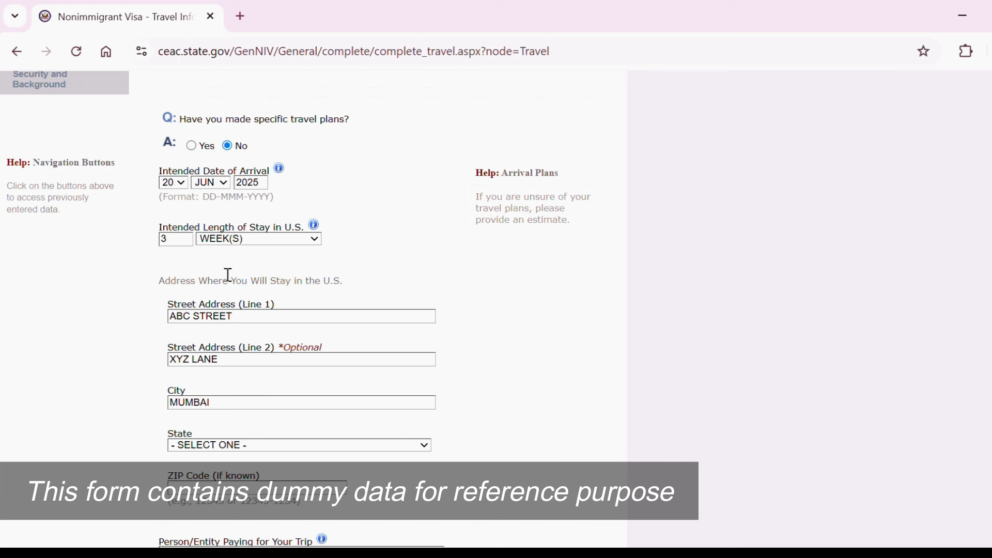
double_click(191, 406)
key(BackSpace)
text(ALBANY)
click(286, 451)
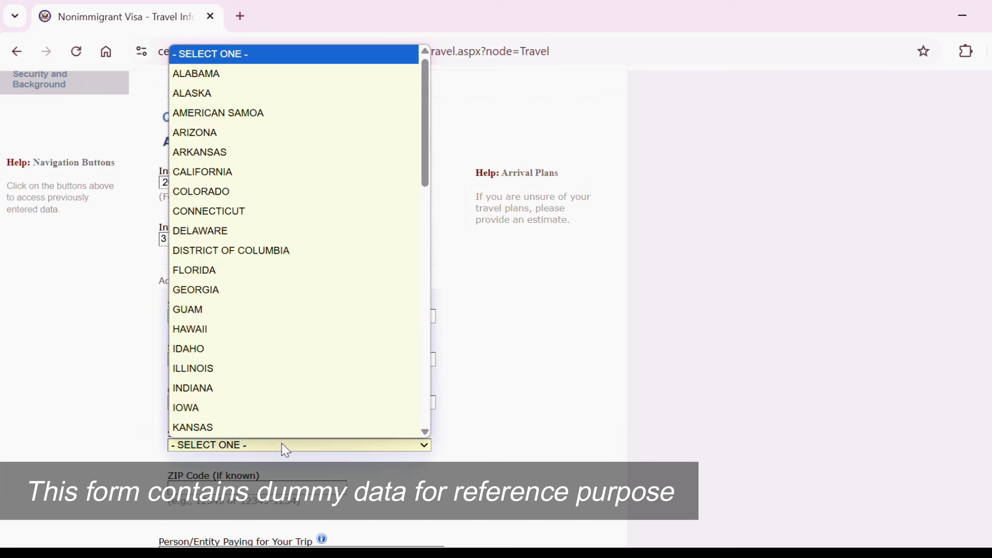
key(n)
key(Down)
key(Down)
key(Down)
key(Down)
key(Down)
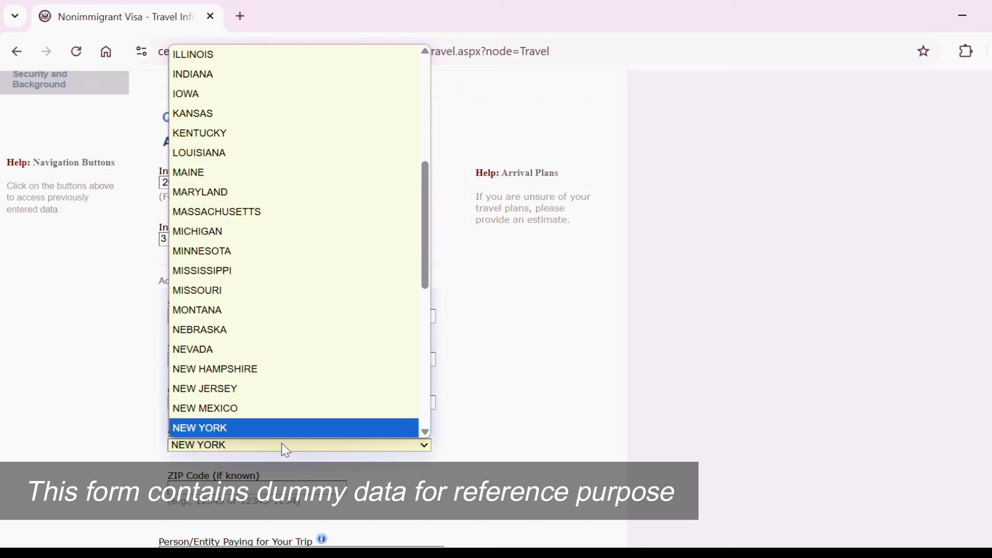
key(Return)
Enter the ZIP code and choose PRESENT EMPLOYER as the trip payer.
click(310, 486)
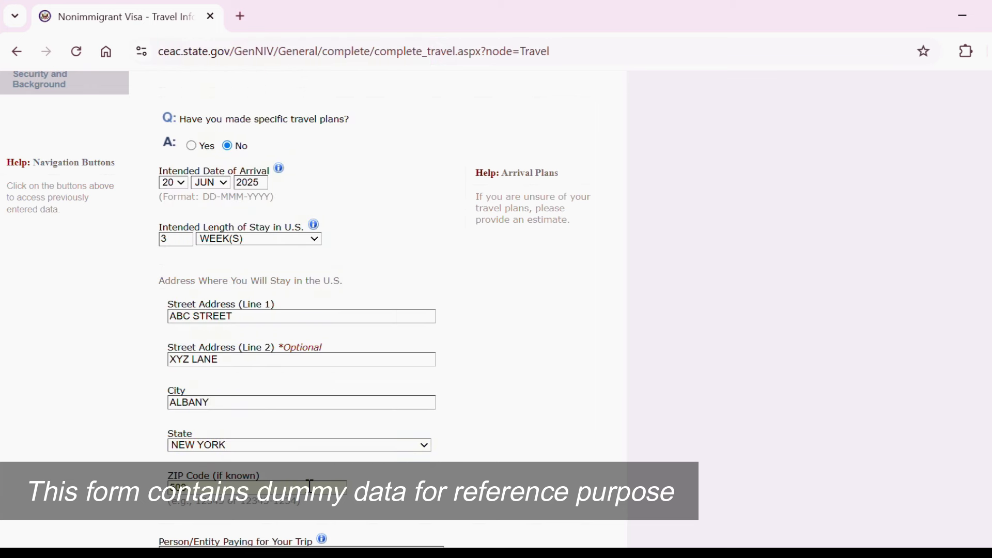
scroll(310, 310, down, 2)
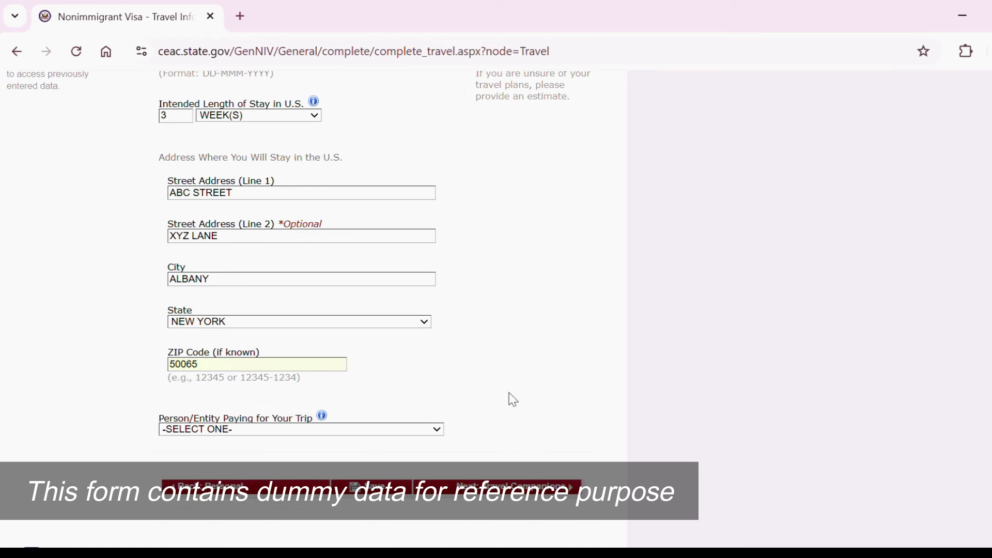
click(408, 439)
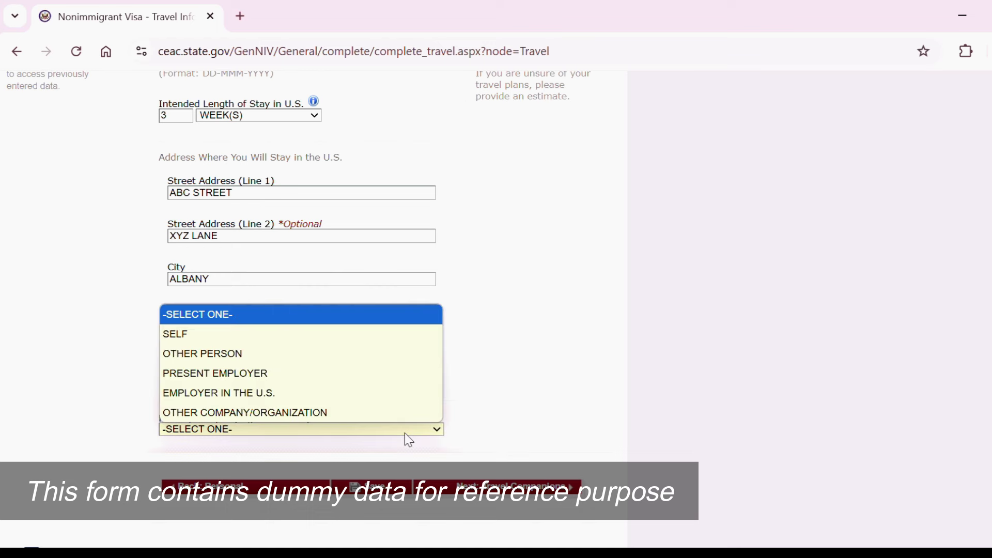
click(277, 383)
Answer No to other persons traveling with you.
click(476, 486)
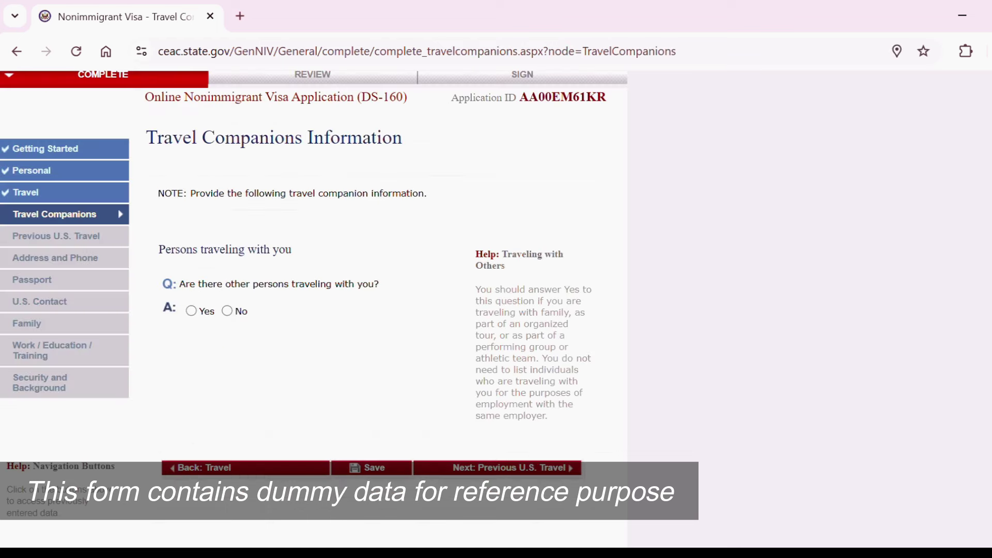
scroll(310, 258, down, 1)
click(228, 240)
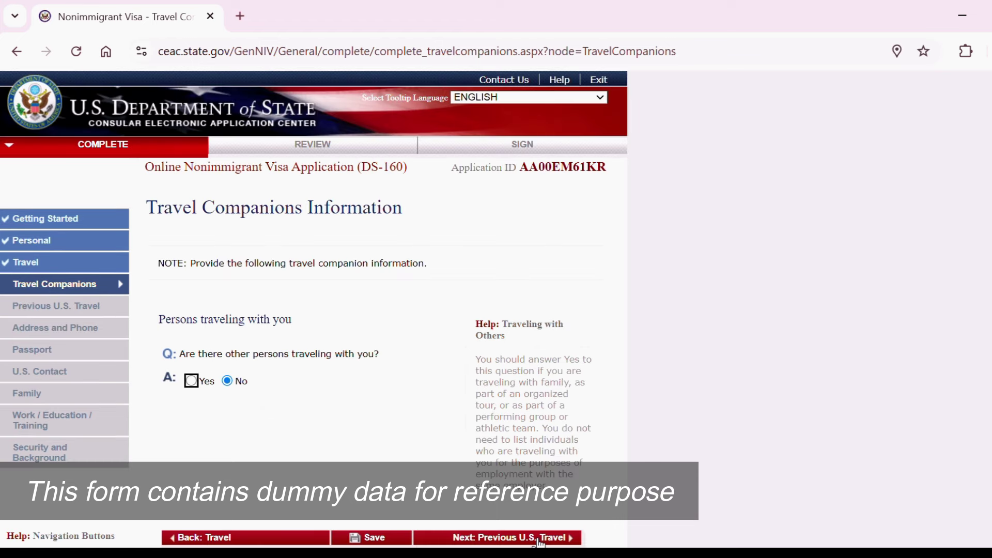
click(376, 539)
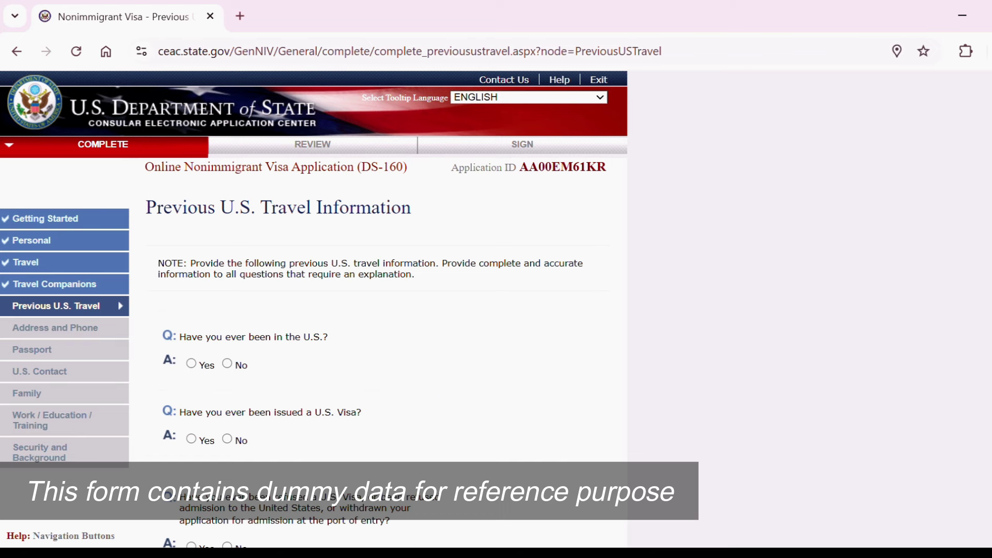
Answer No to having been in the U.S. and to ever being issued a U.S. visa.
scroll(314, 292, down, 3)
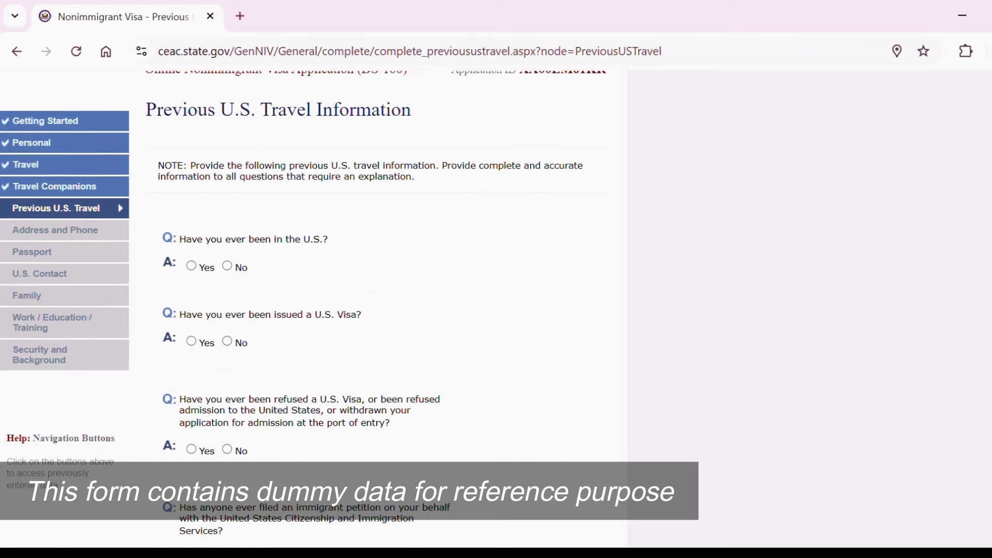
scroll(313, 309, down, 1)
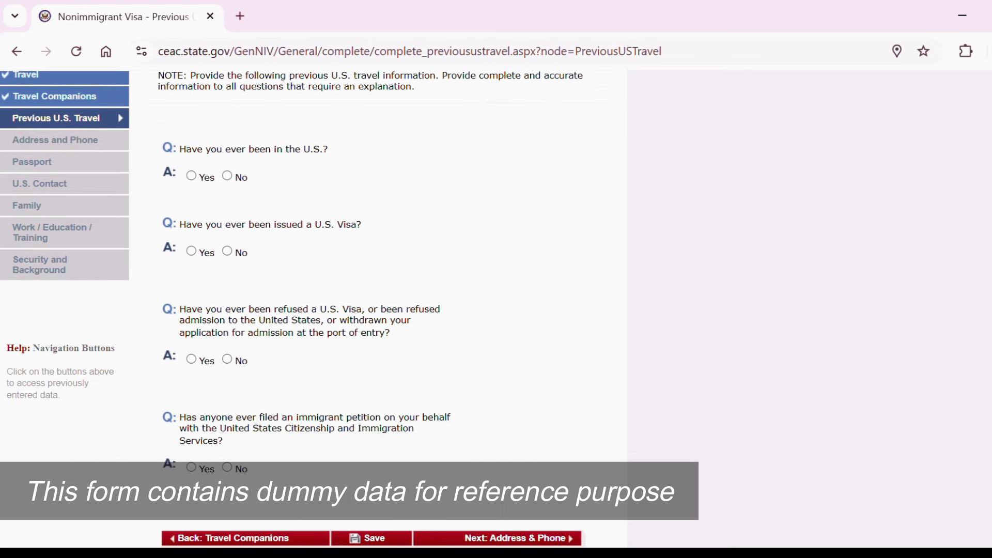
click(228, 176)
click(191, 364)
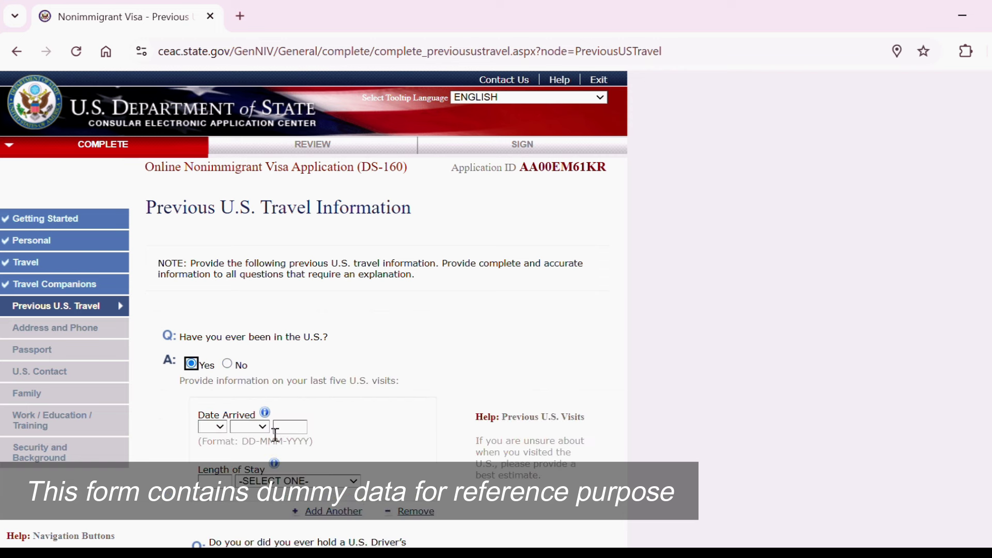
click(227, 365)
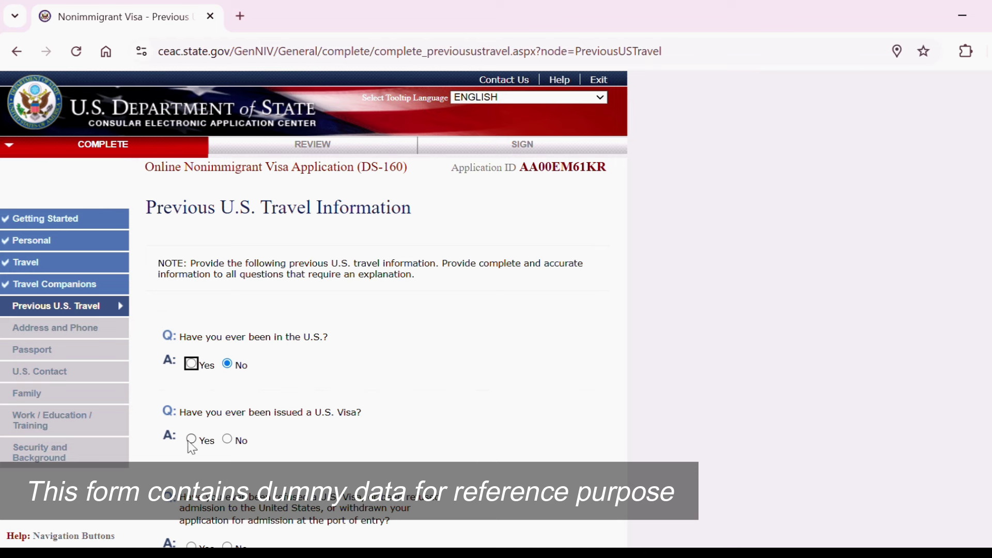
click(228, 440)
Answer No to prior visa refusal and to an immigrant petition being filed.
scroll(232, 446, down, 4)
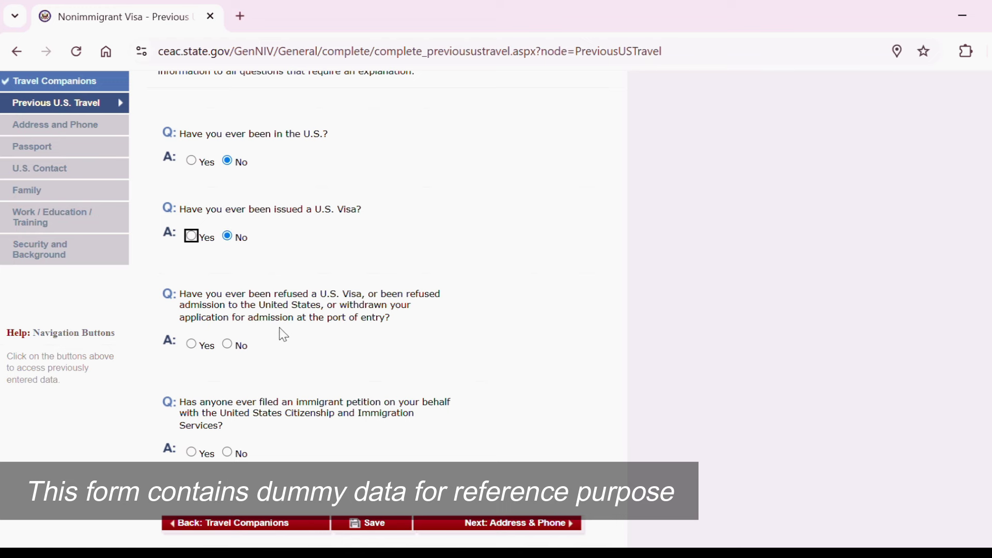
click(191, 345)
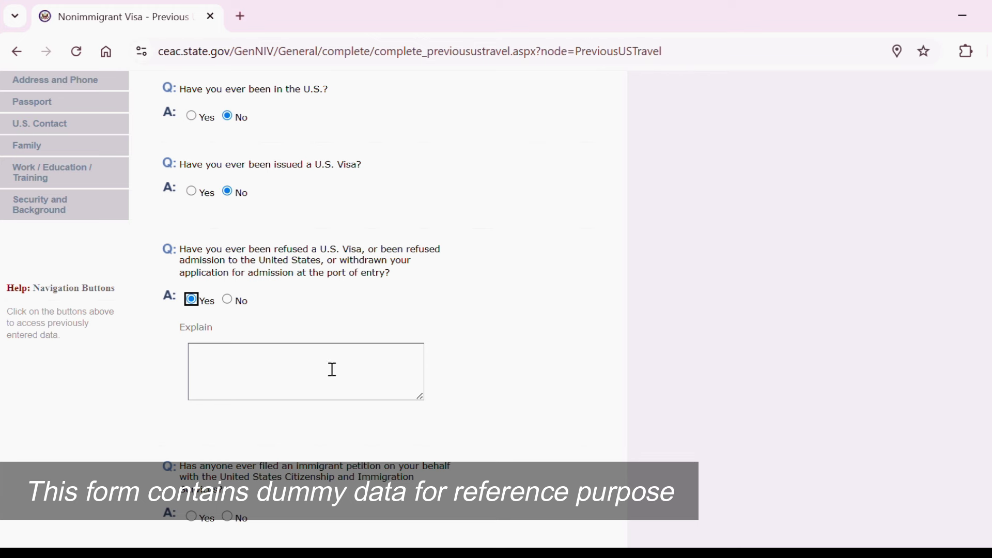
click(231, 303)
scroll(310, 310, down, 4)
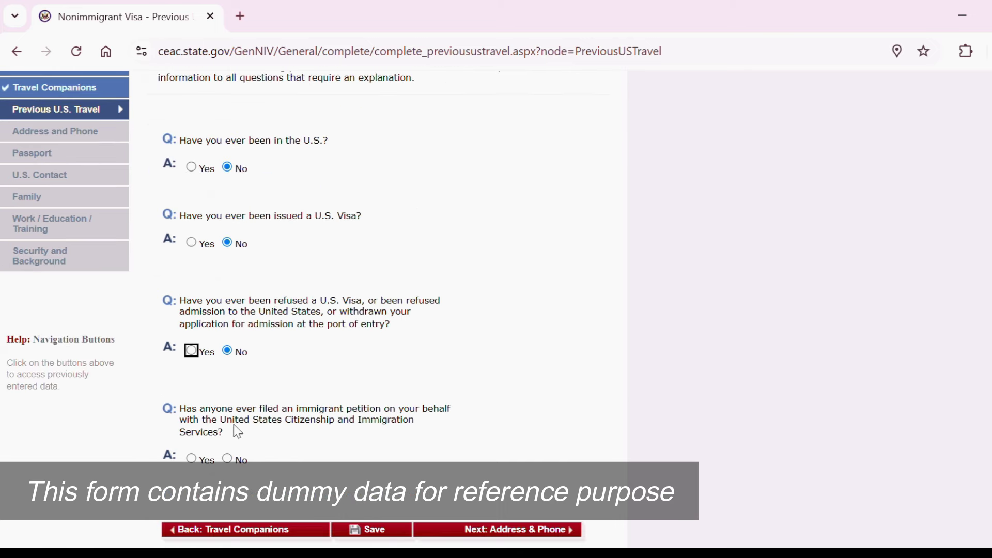
click(228, 459)
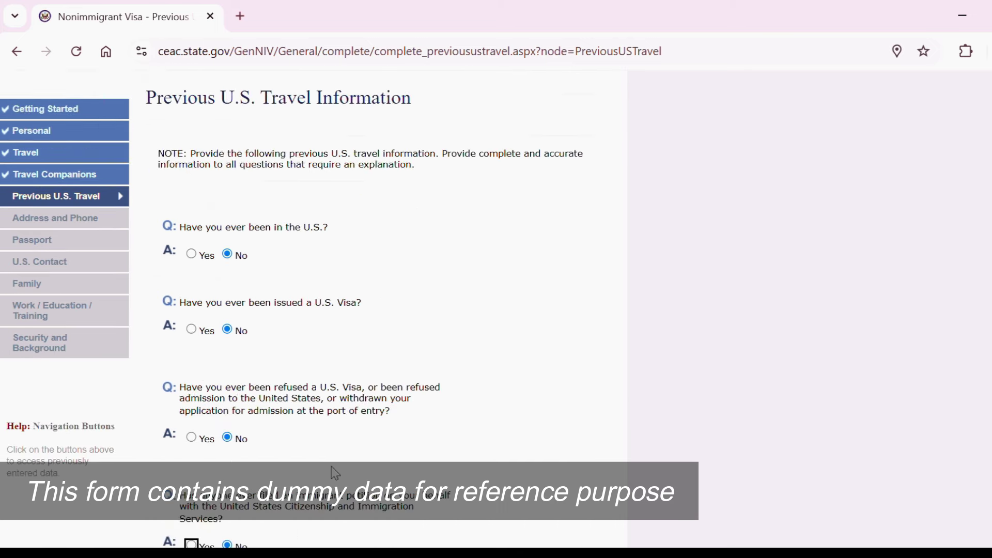
scroll(310, 310, down, 4)
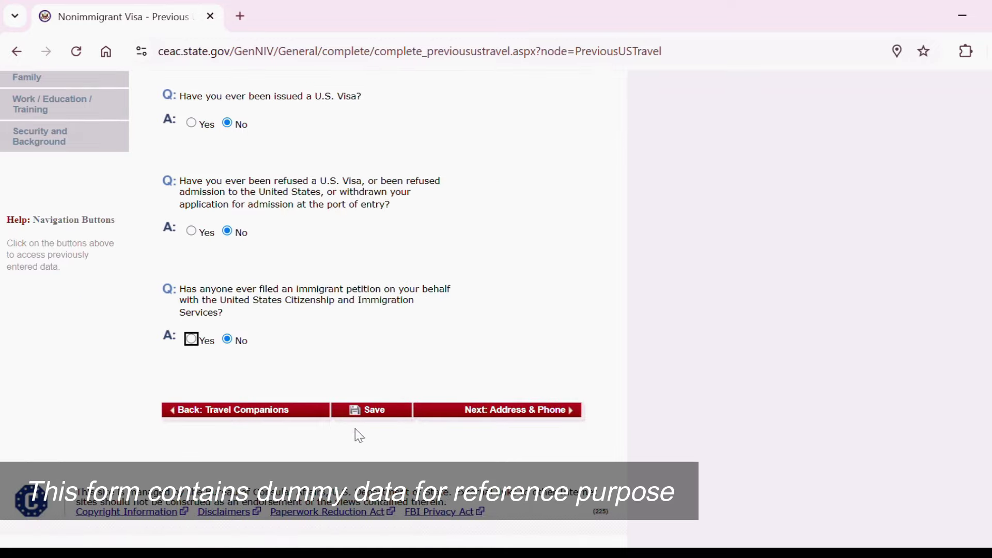
Enter the home street address and city MUMBAI on the Address and Phone page.
click(370, 410)
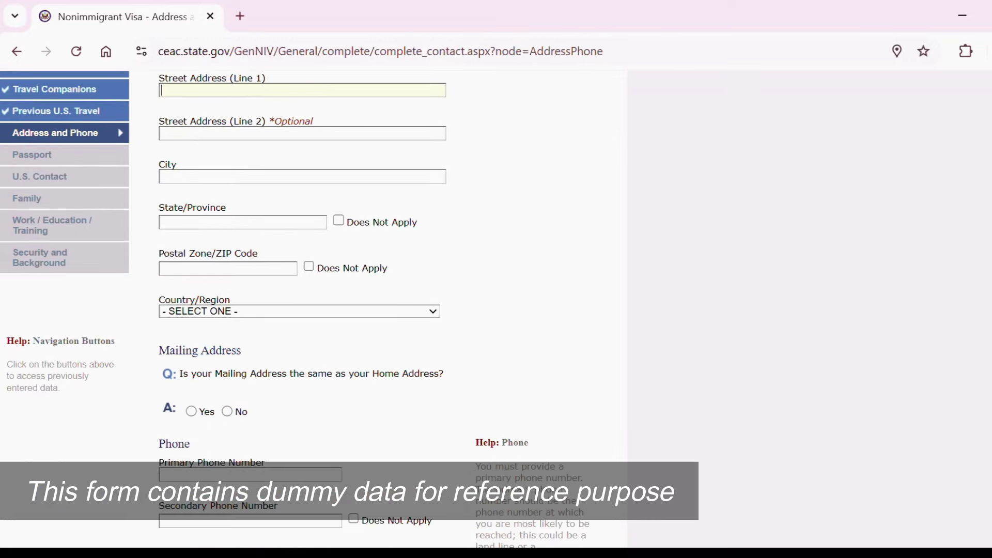
scroll(310, 310, down, 18)
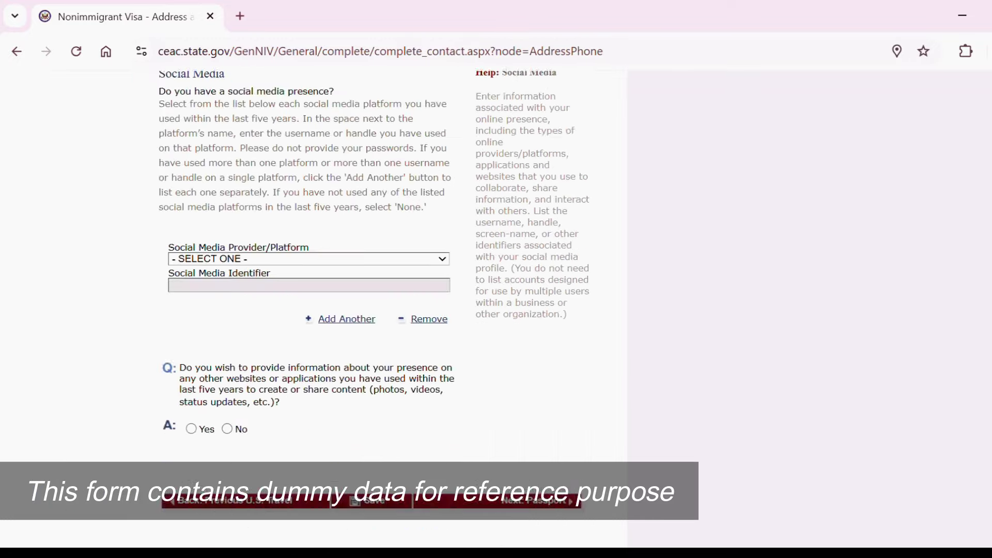
scroll(310, 310, down, 3)
scroll(310, 310, up, 20)
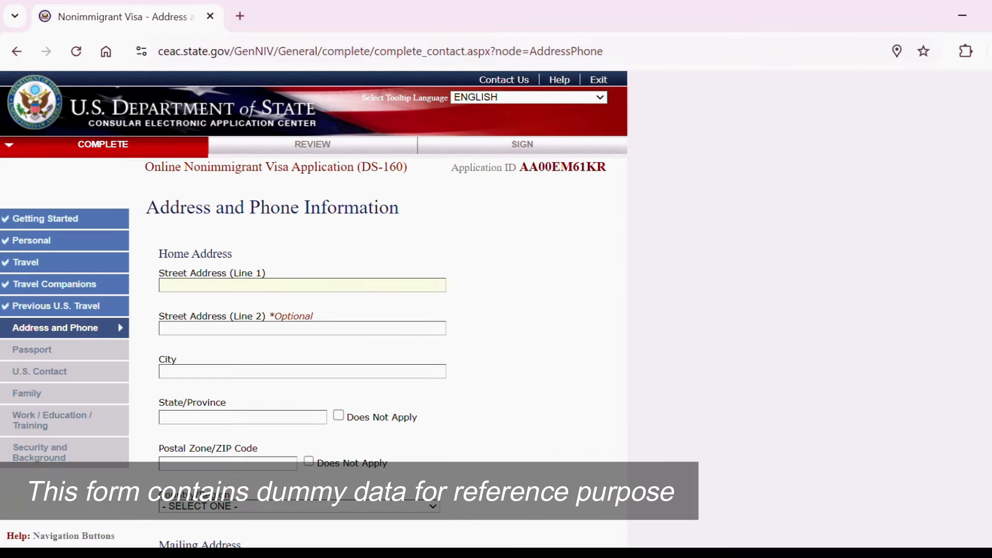
scroll(310, 310, down, 2)
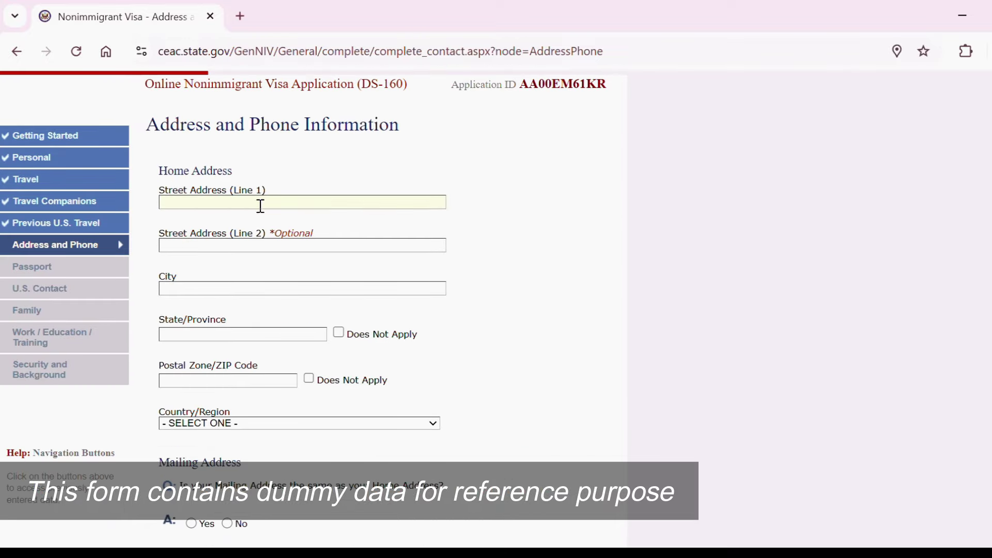
text(PQR STREET)
click(177, 288)
text(MUM)
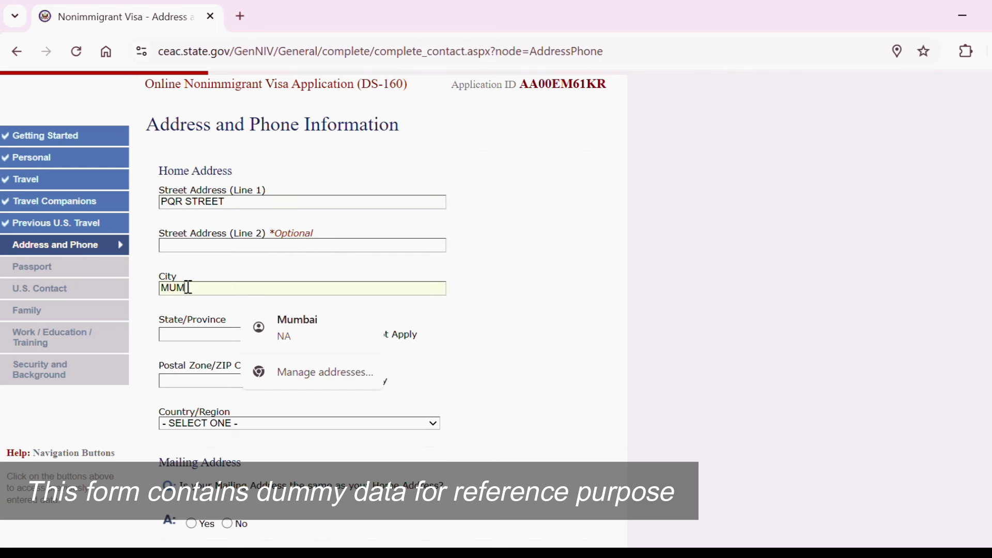
text(BAI)
click(450, 305)
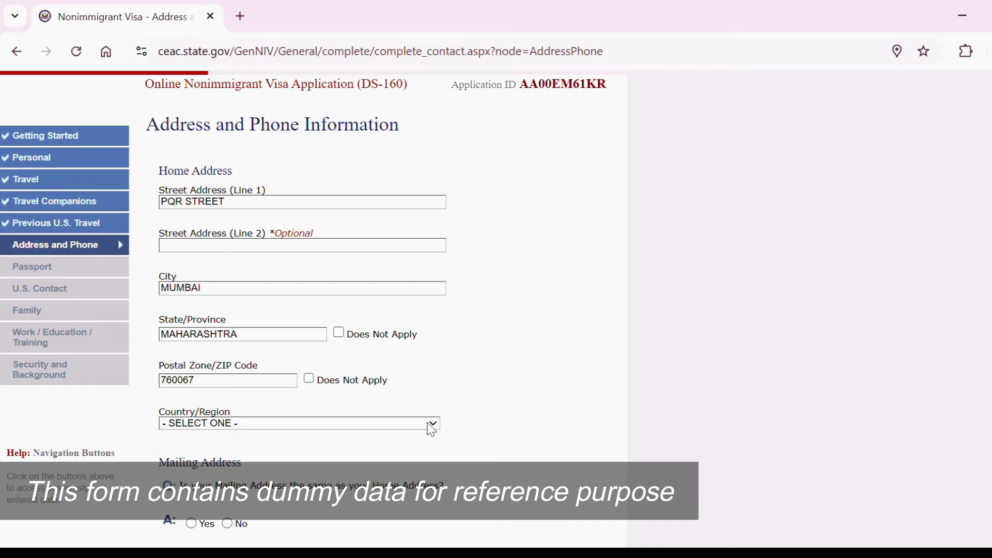
Set the home country to INDIA and answer Yes to mailing address same as home.
click(434, 424)
text(in)
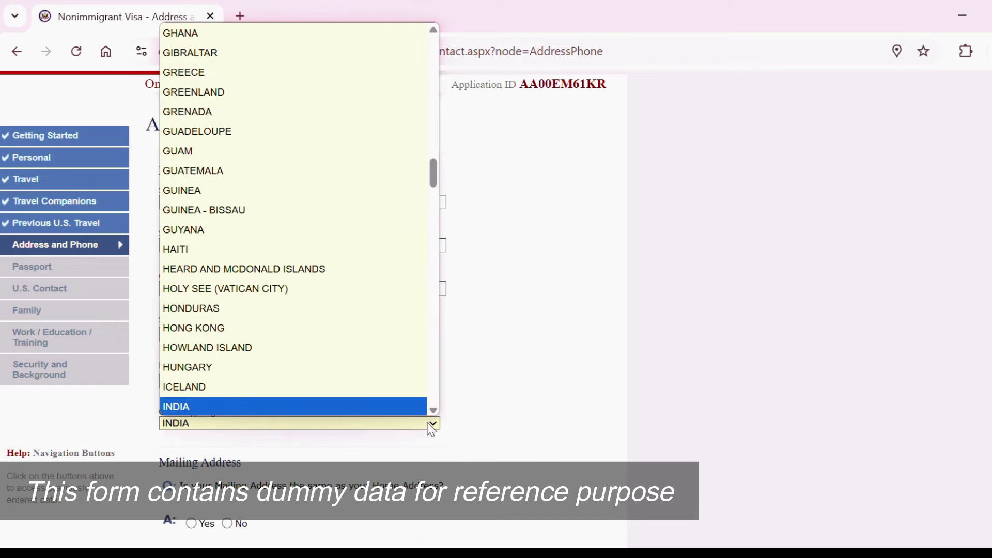
key(Return)
scroll(310, 362, down, 4)
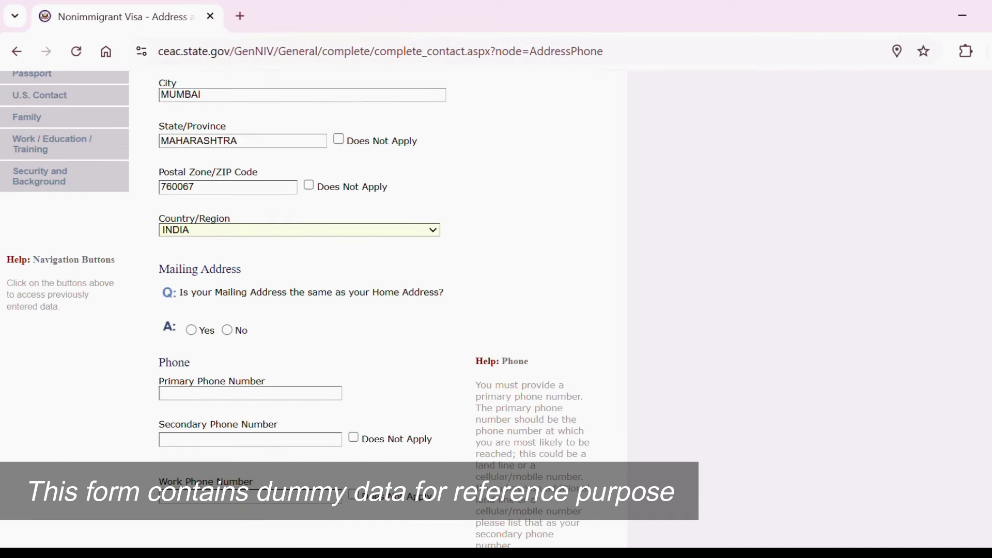
click(191, 330)
Enter the primary phone number and answer No to other phone numbers and email addresses.
scroll(310, 310, down, 7)
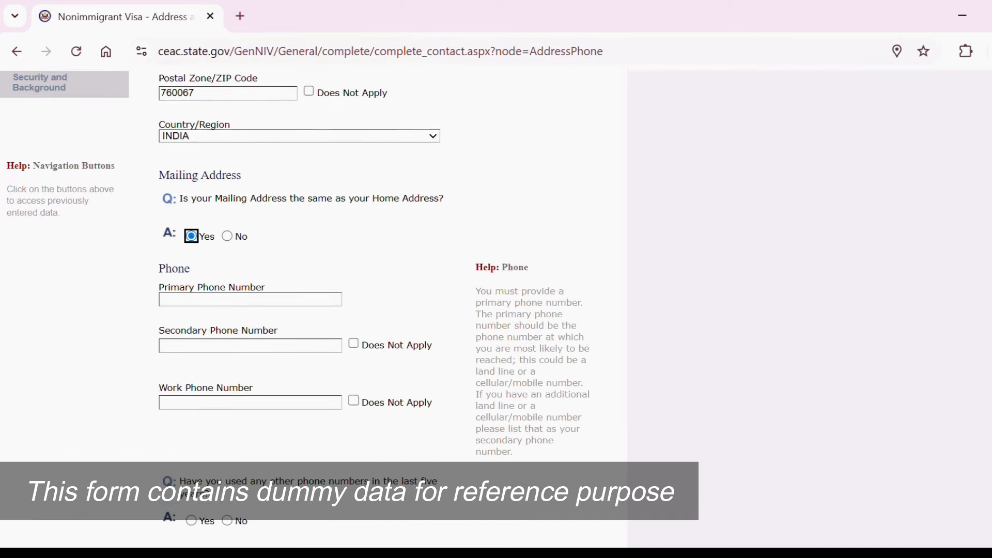
click(203, 252)
text(9876543210)
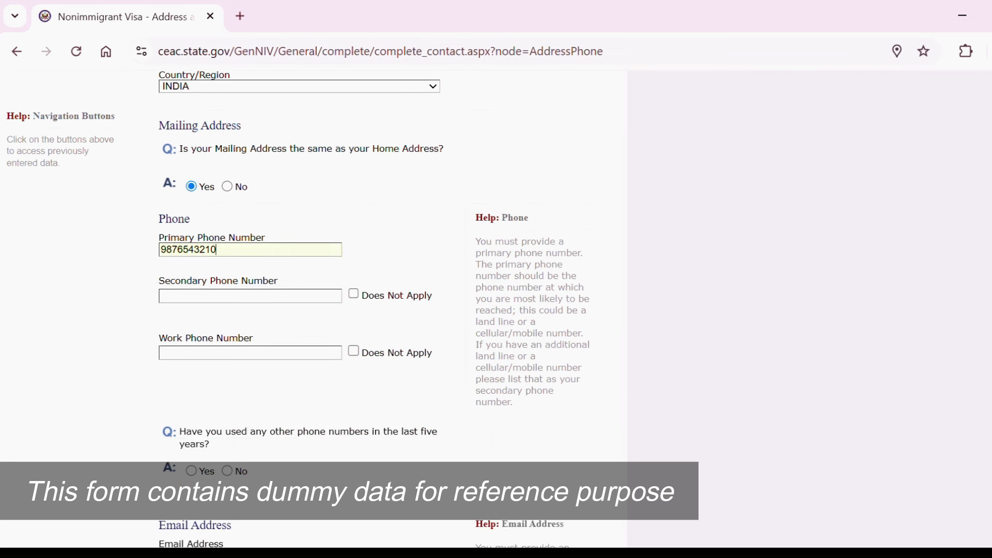
scroll(310, 310, down, 2)
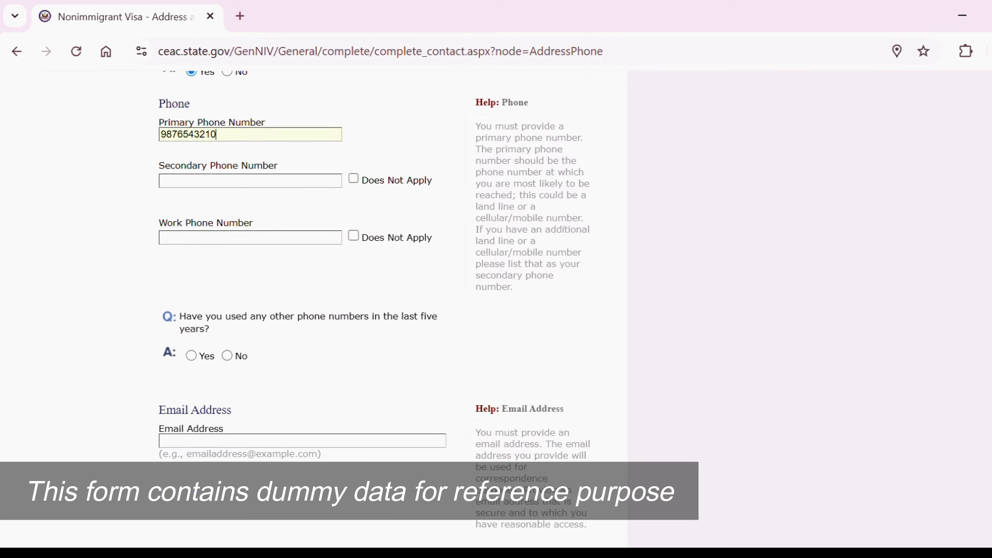
scroll(361, 310, down, 1)
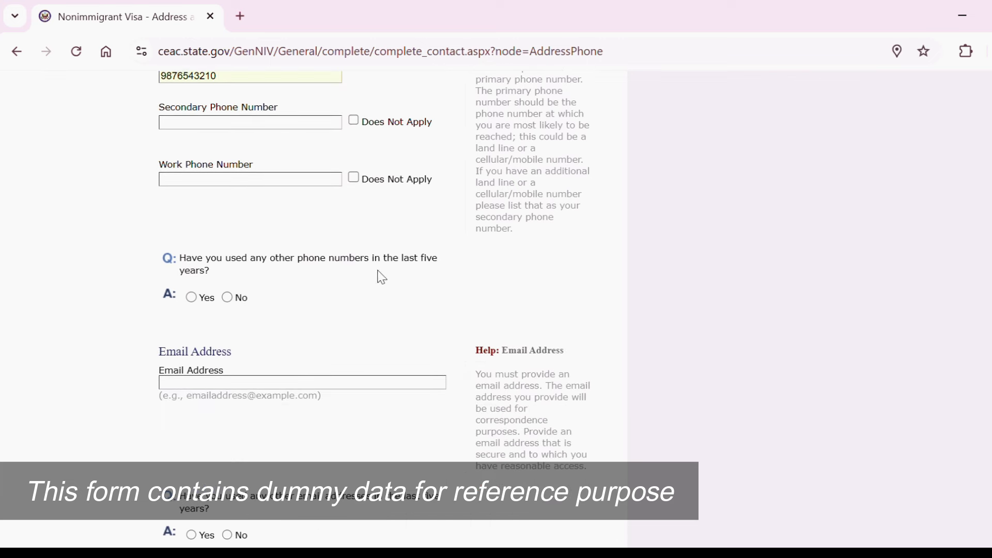
click(227, 298)
scroll(198, 320, up, 4)
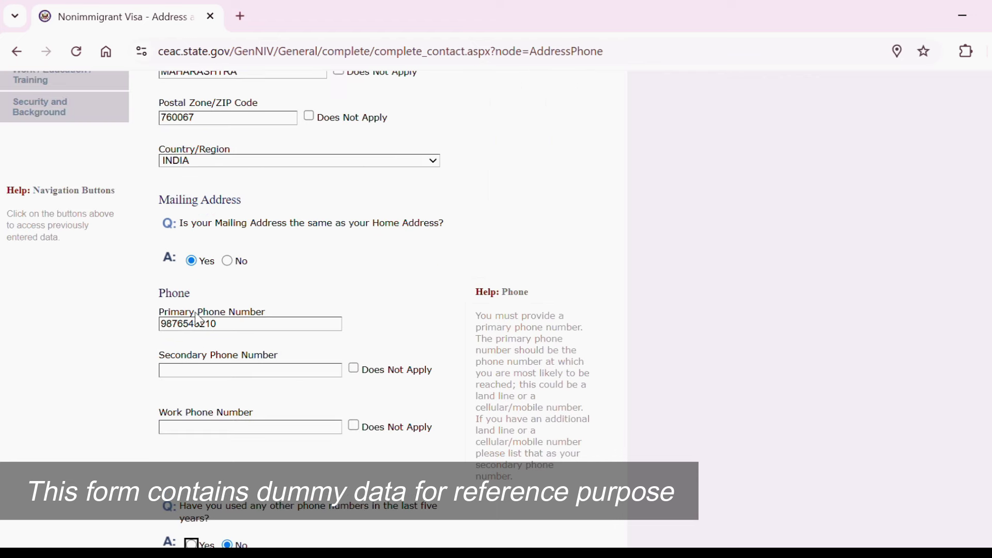
scroll(332, 361, down, 8)
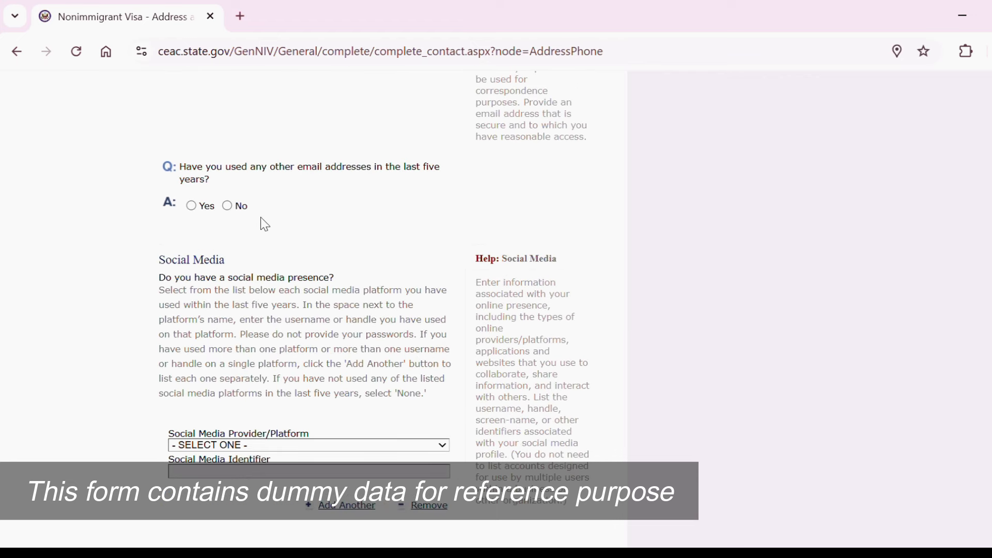
click(228, 206)
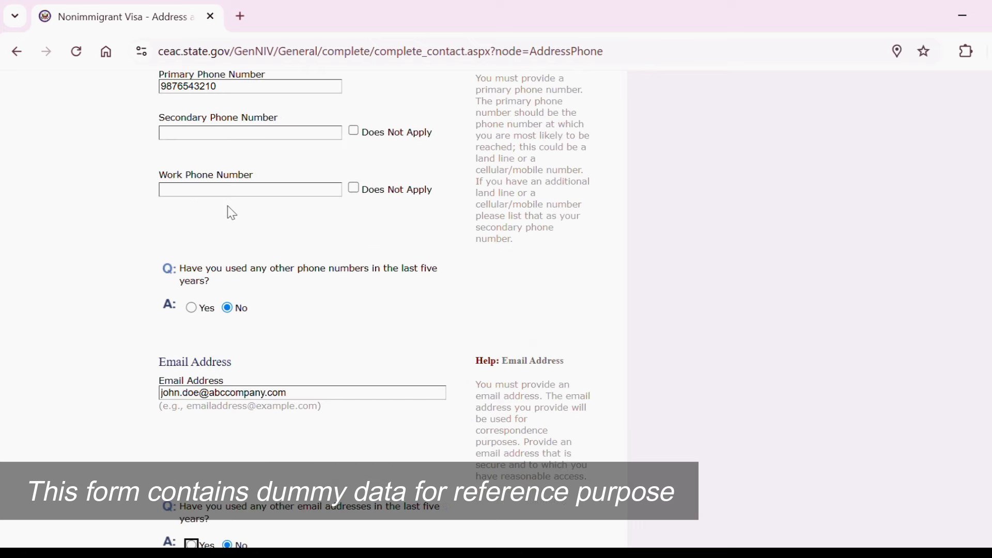
Set the social media provider to NONE, replacing the initial LINKEDIN pick.
scroll(374, 311, down, 8)
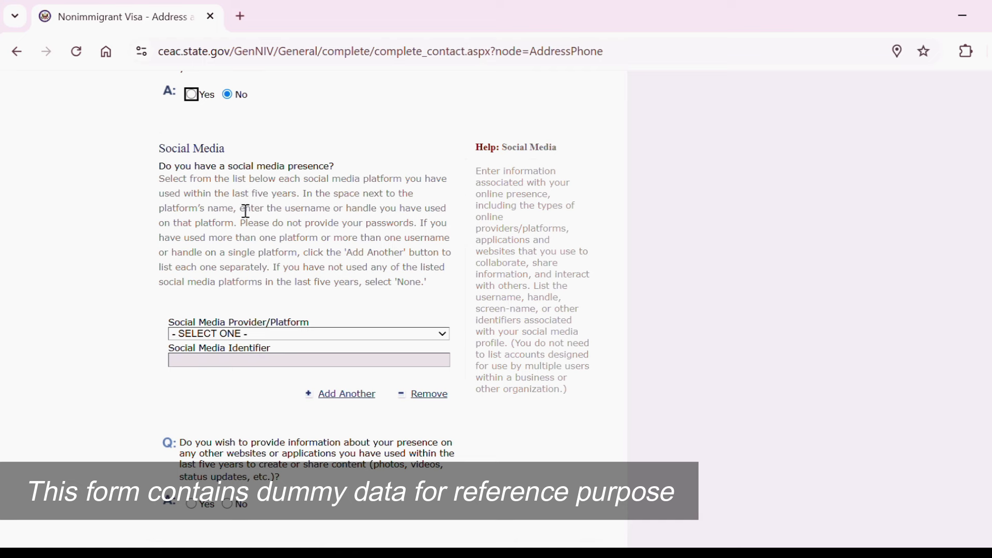
click(310, 334)
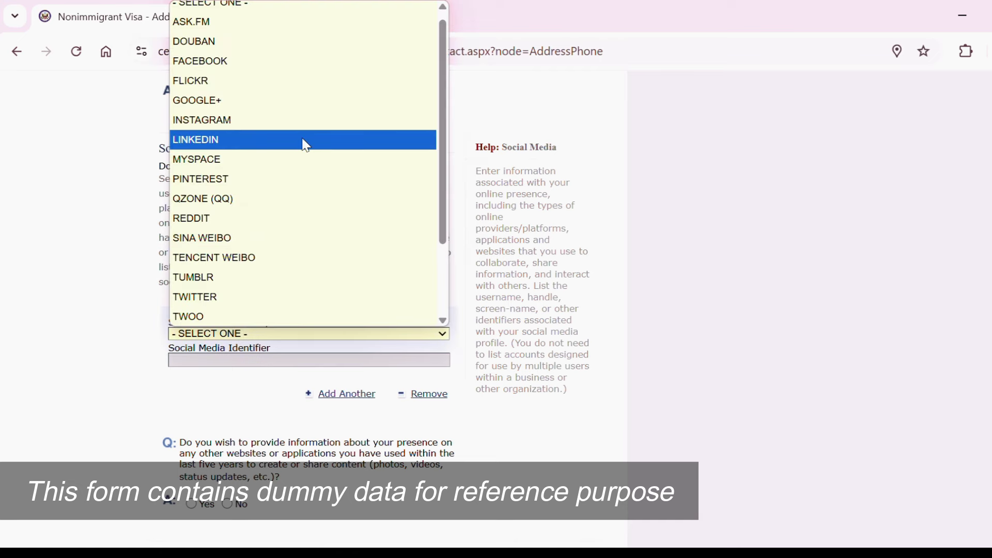
click(303, 140)
scroll(310, 361, down, 4)
click(310, 305)
click(293, 287)
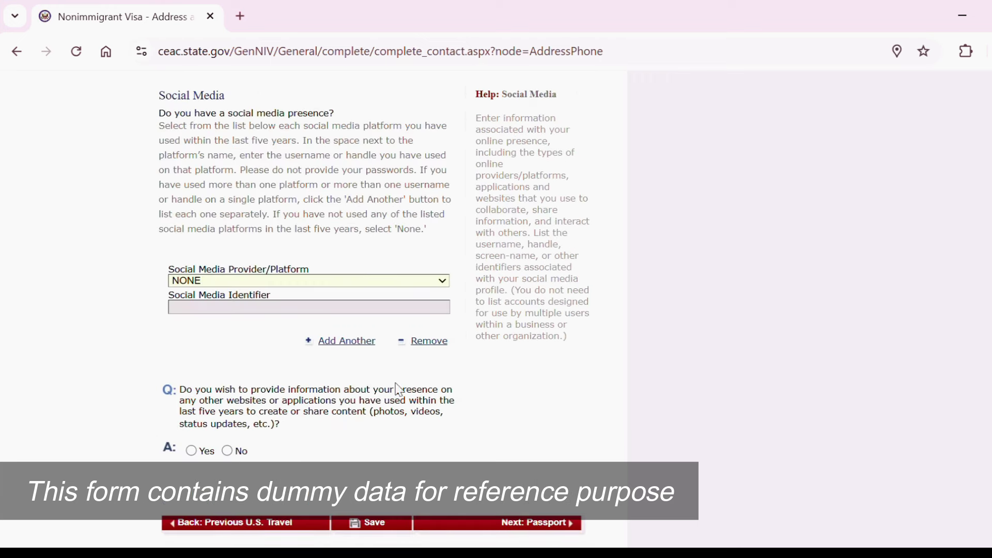
Answer No to other websites or applications and save the Address and Phone page.
click(227, 452)
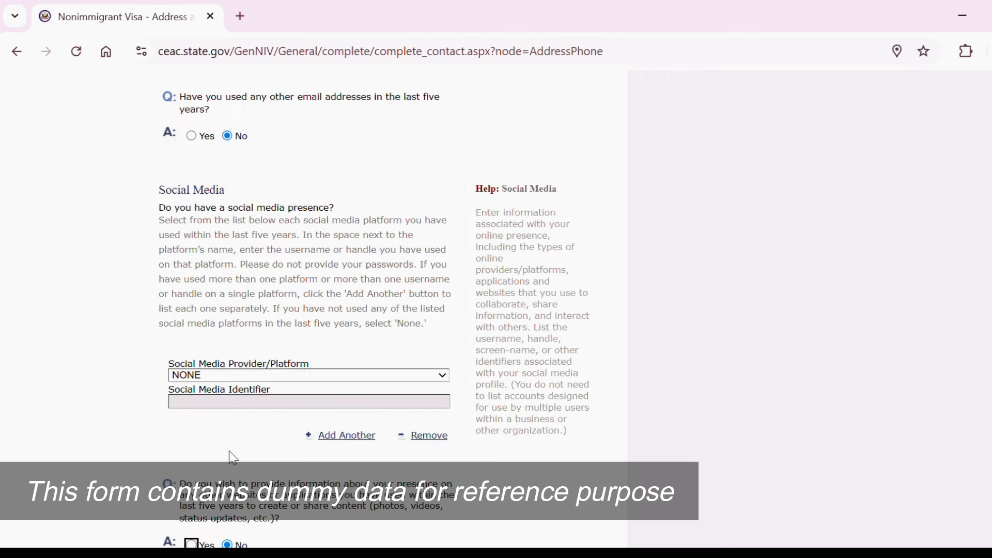
click(365, 434)
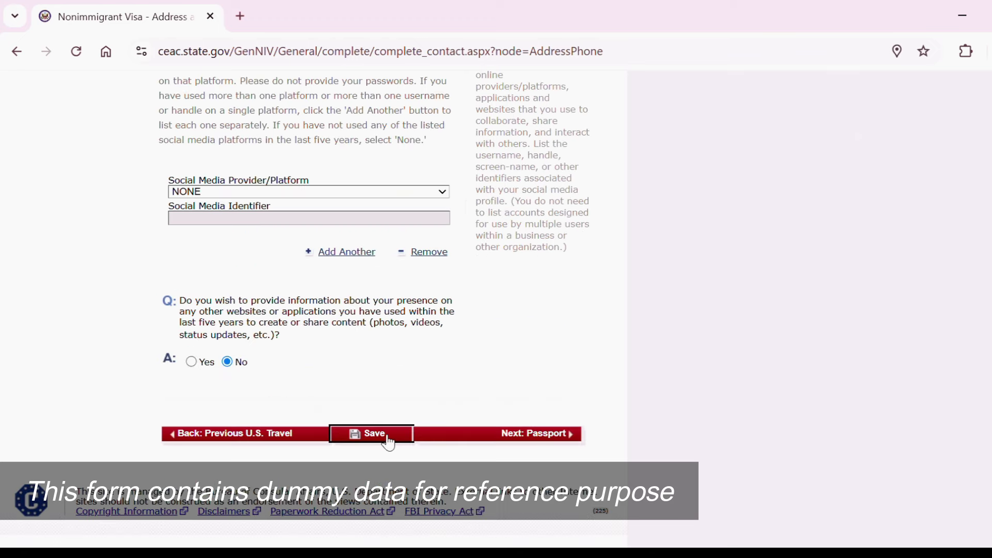
click(351, 198)
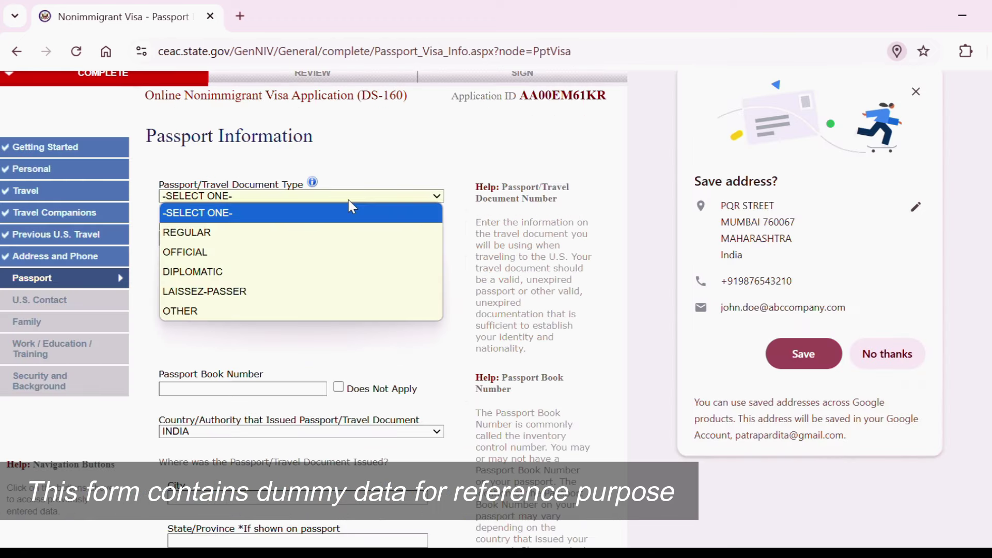
Set a REGULAR passport with its number, book number not applicable, issued in Mumbai.
click(312, 232)
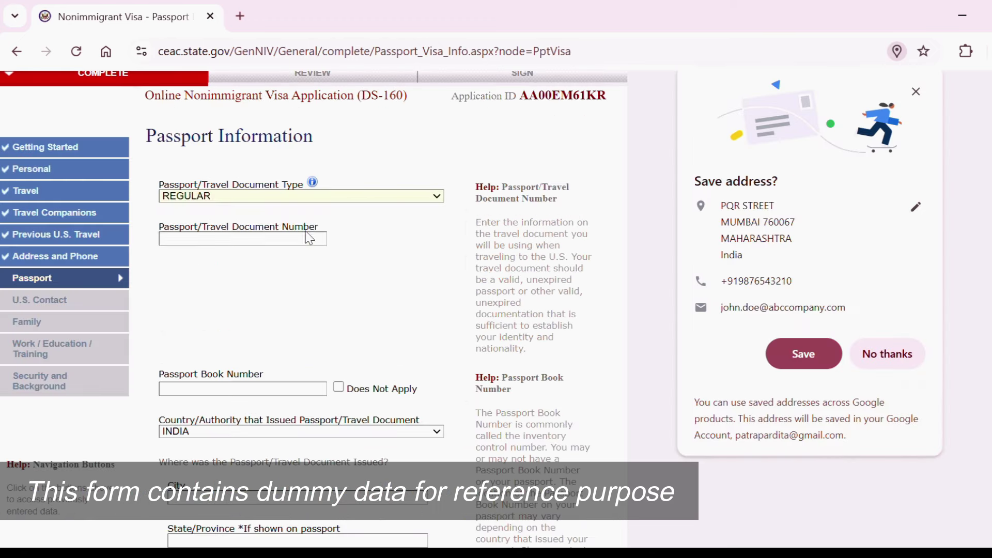
click(280, 311)
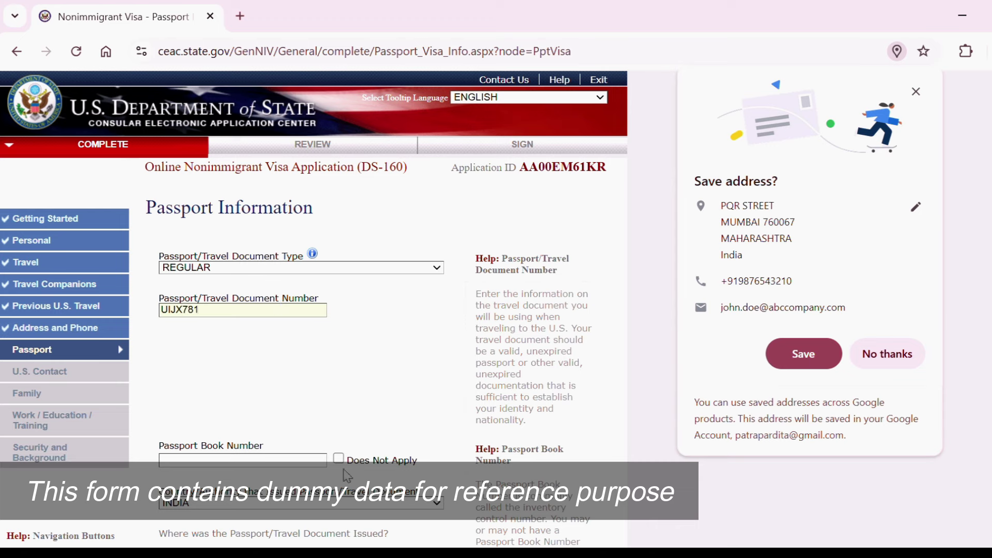
click(341, 463)
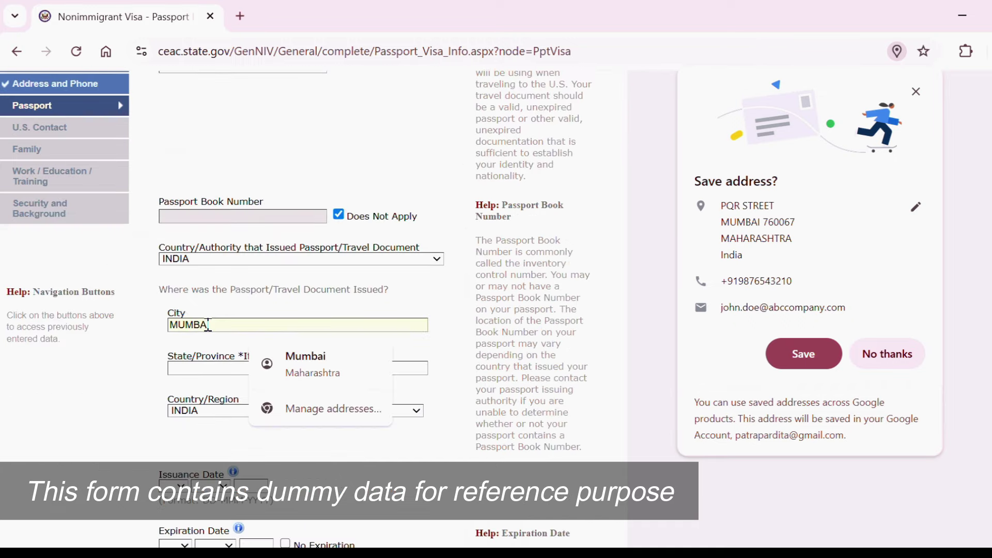
text(RASHTRA)
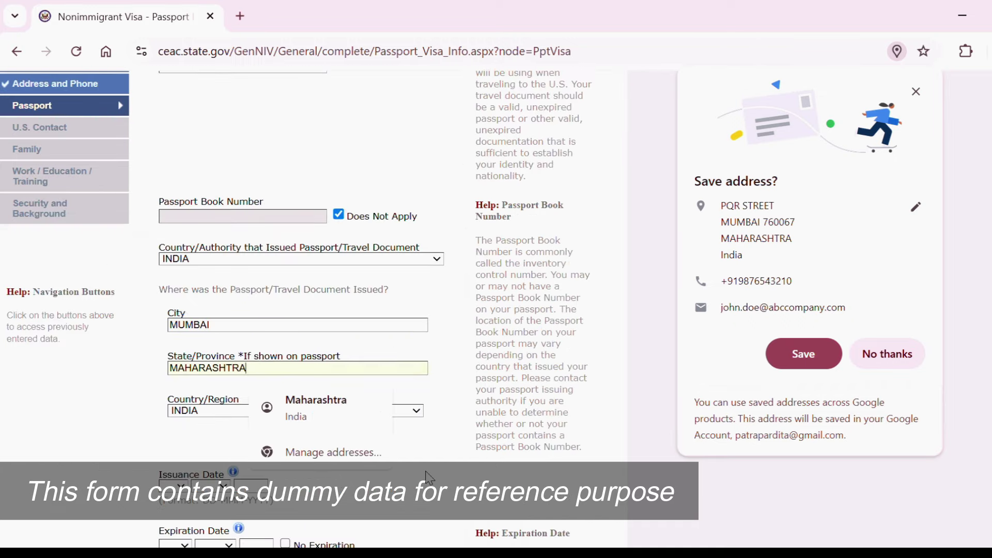
click(428, 473)
Set issue date 06 MAY 2020 and expiry 05 MAY 2030, dismissing Chrome's save-address prompt.
scroll(420, 446, down, 3)
scroll(296, 306, down, 1)
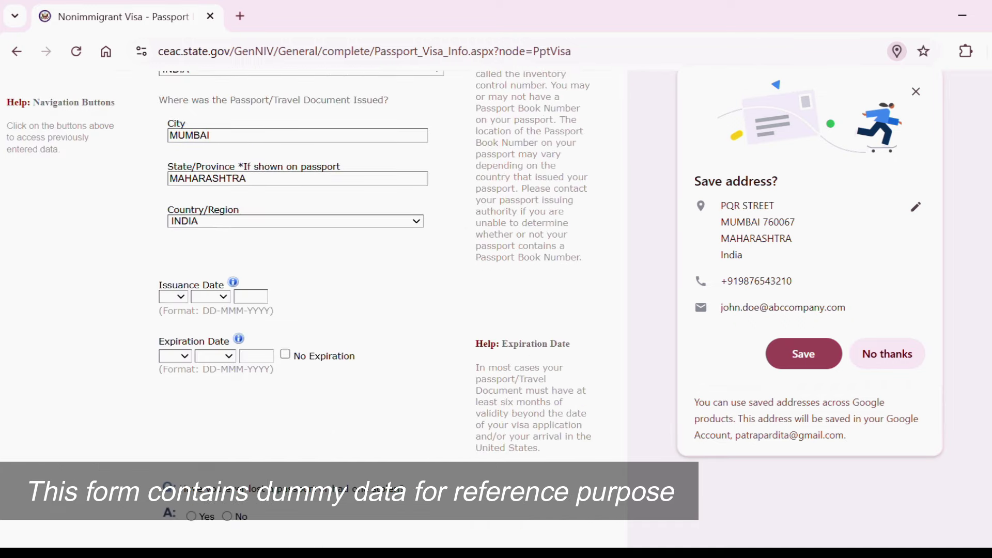
click(178, 298)
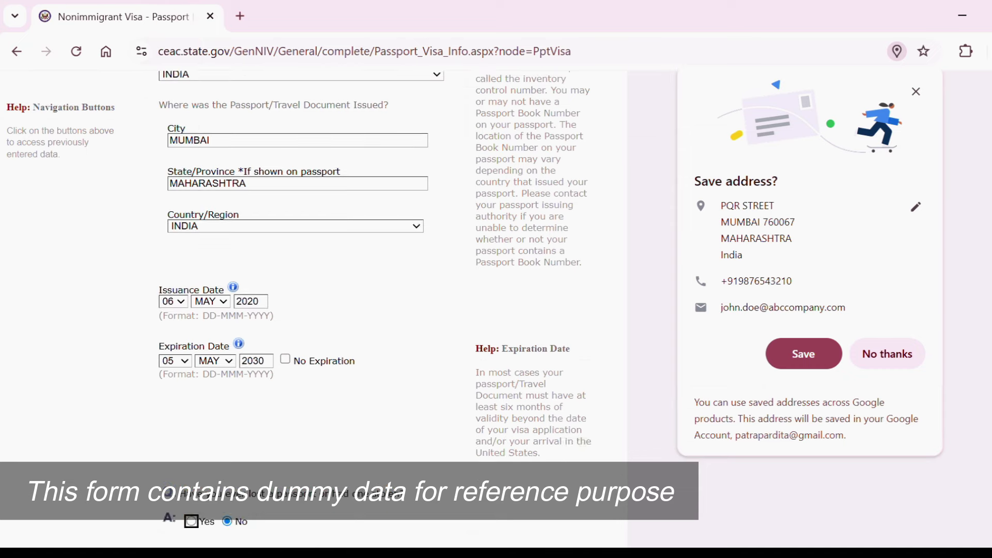
scroll(362, 258, down, 3)
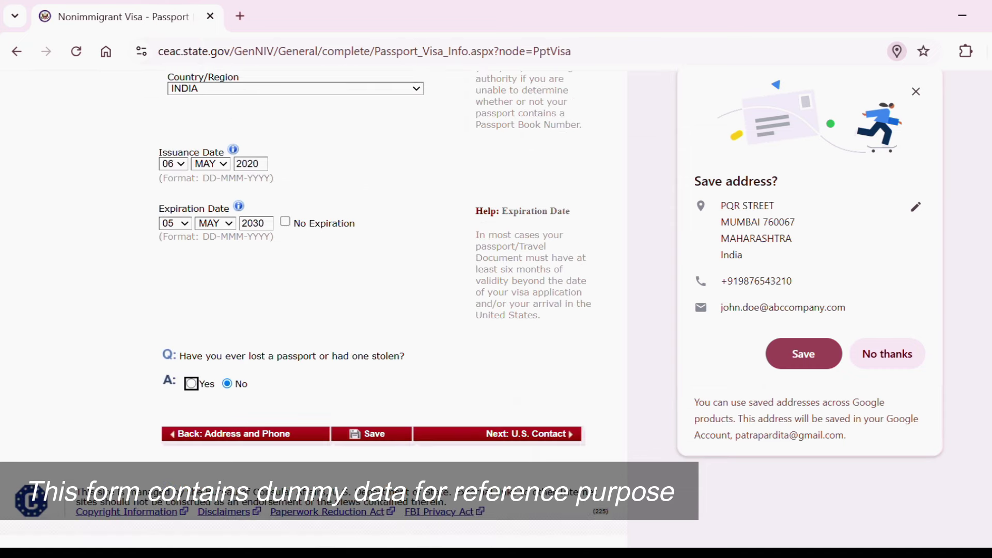
click(916, 92)
scroll(362, 258, up, 7)
scroll(310, 310, up, 3)
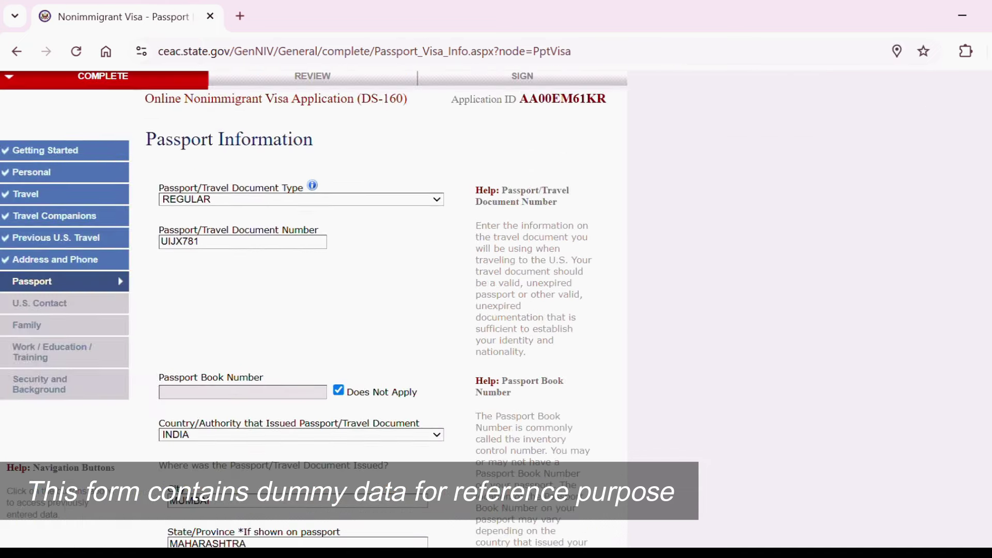
scroll(310, 310, down, 3)
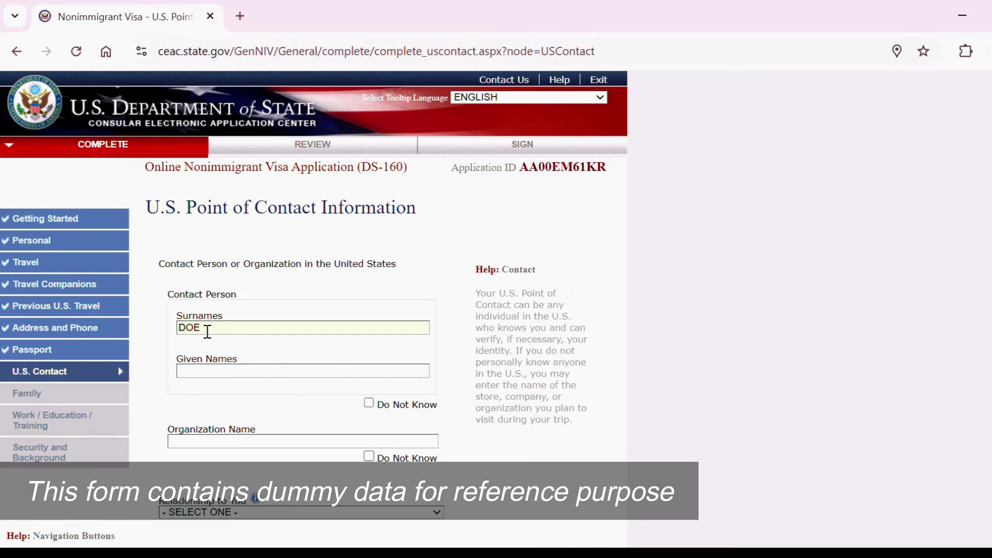
Enter the contact's given names, organization ABC CO, and relationship BUSINESS ASSOCIATE instead of EMPLOYER.
click(223, 371)
text(ALEX)
click(201, 442)
text(ABC COMPANY)
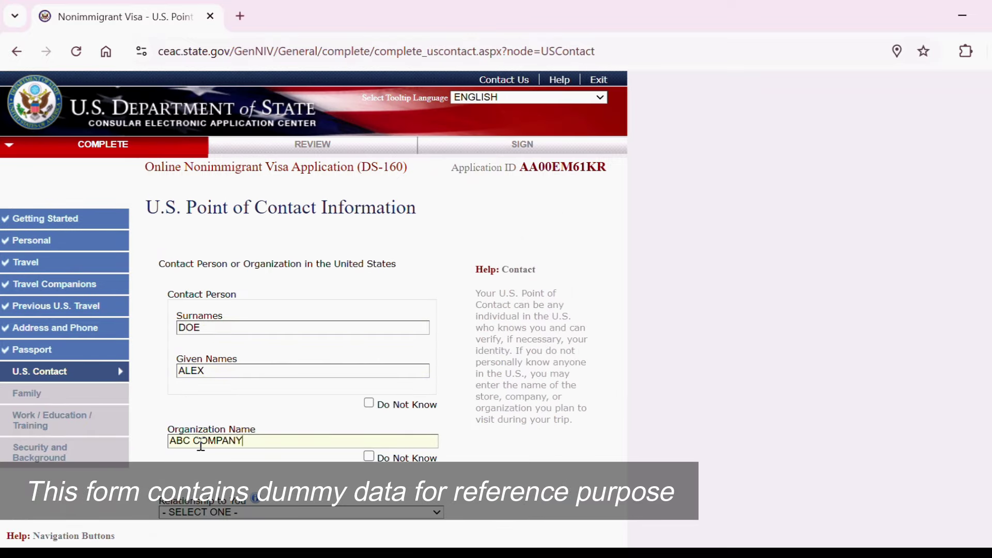
scroll(313, 287, down, 2)
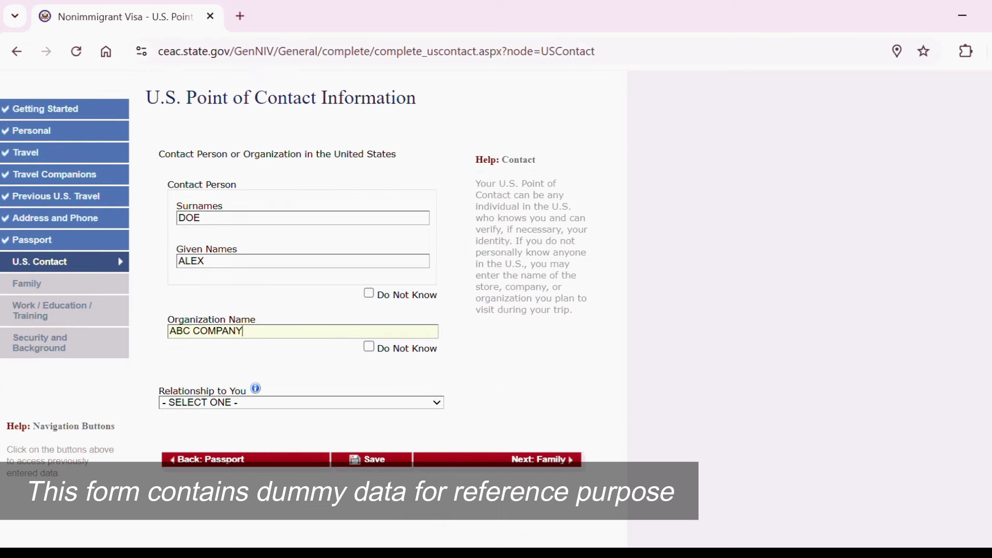
click(318, 401)
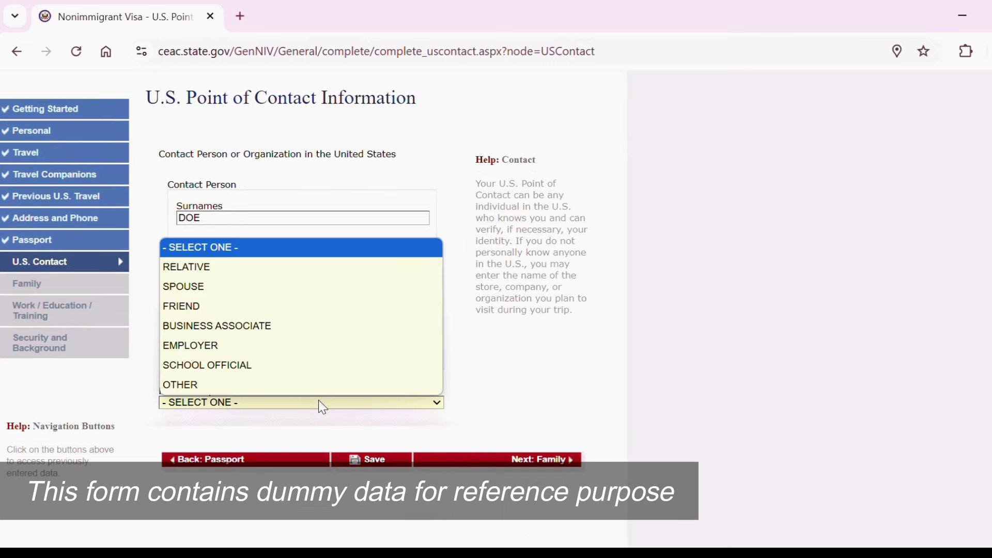
click(272, 345)
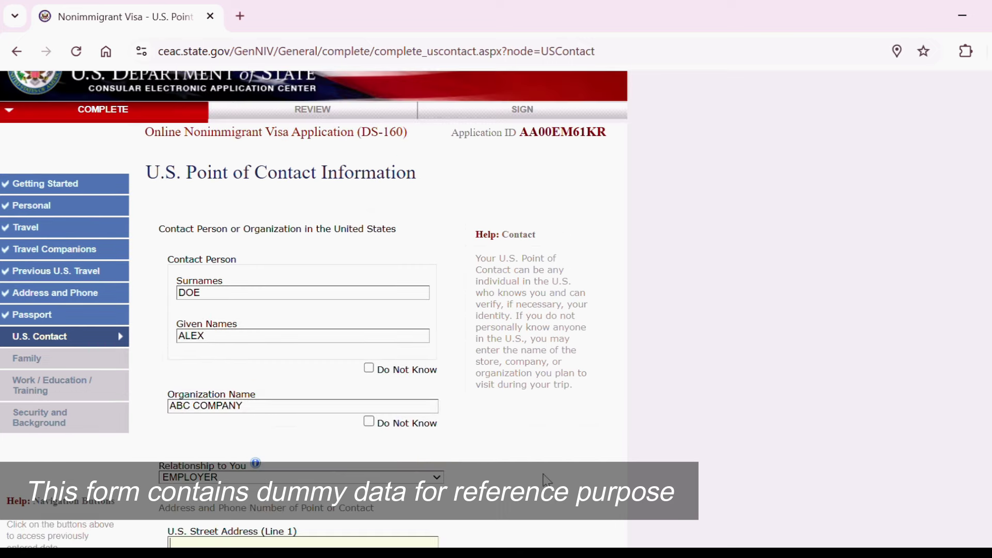
scroll(547, 480, down, 6)
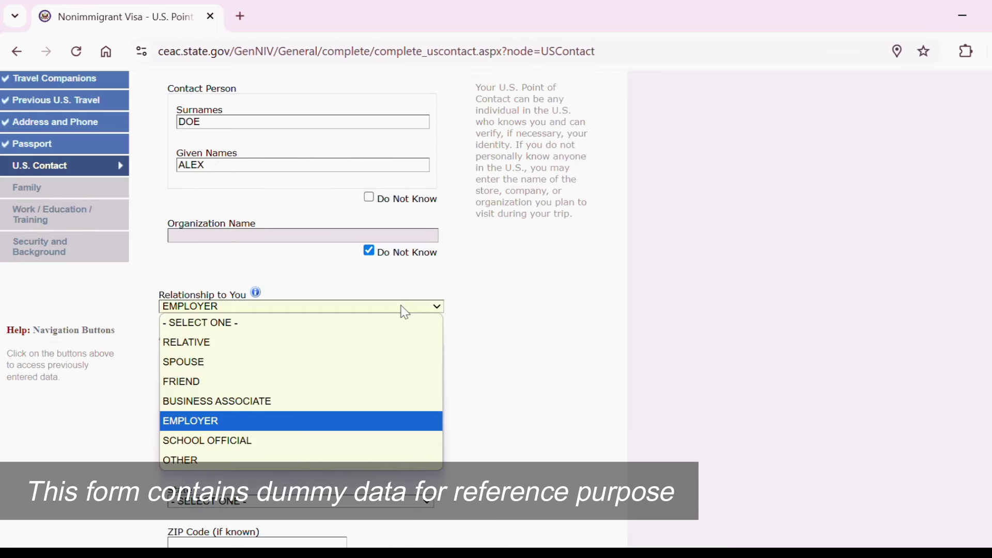
click(319, 402)
Fill the contact's Albany, New York street address and phone, with email marked not applicable.
scroll(289, 398, up, 3)
scroll(675, 371, down, 5)
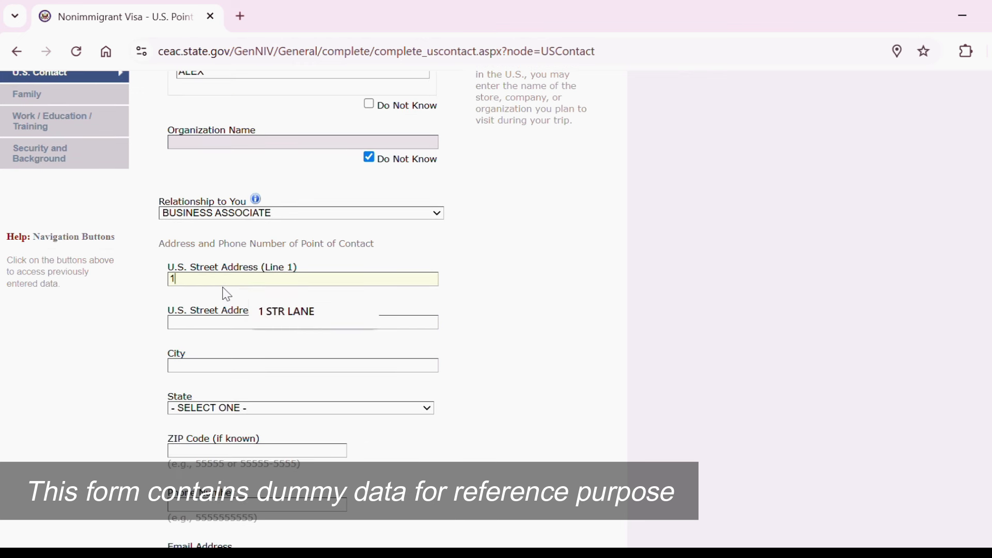
text(23 STR LAN)
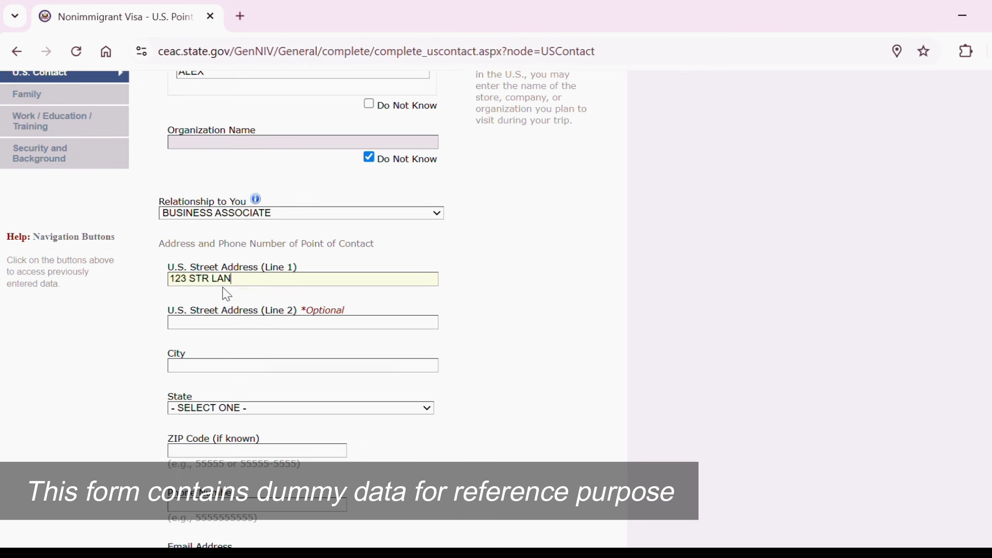
text(E)
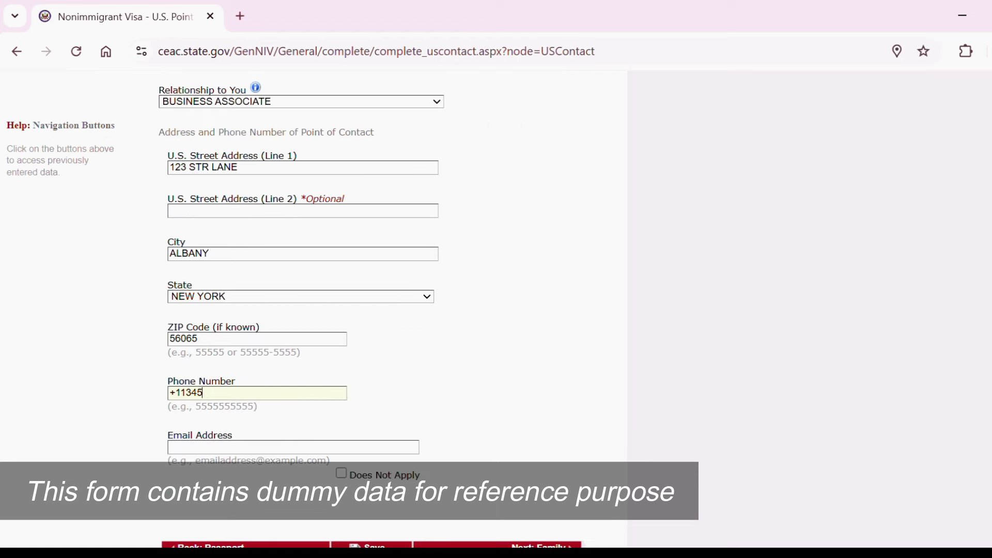
text(67892)
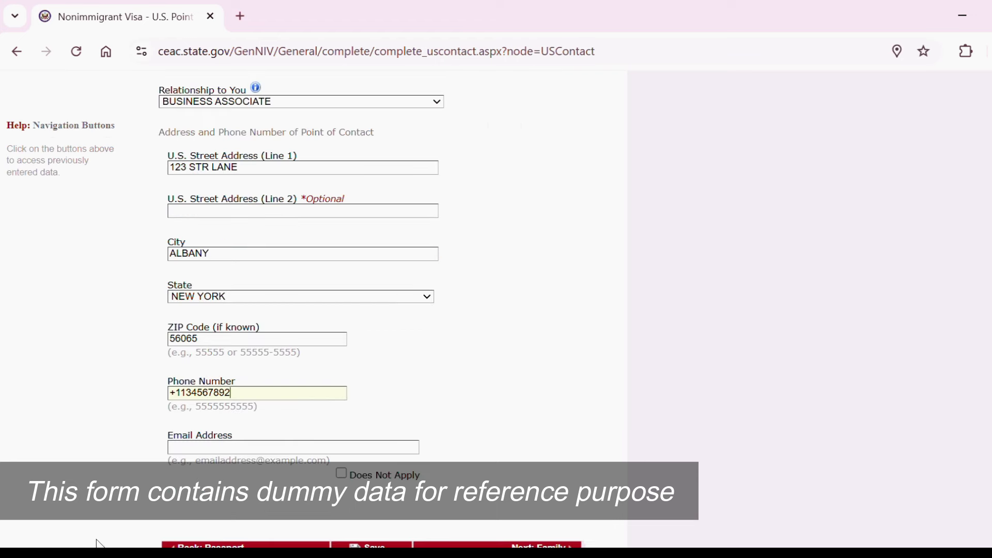
click(341, 473)
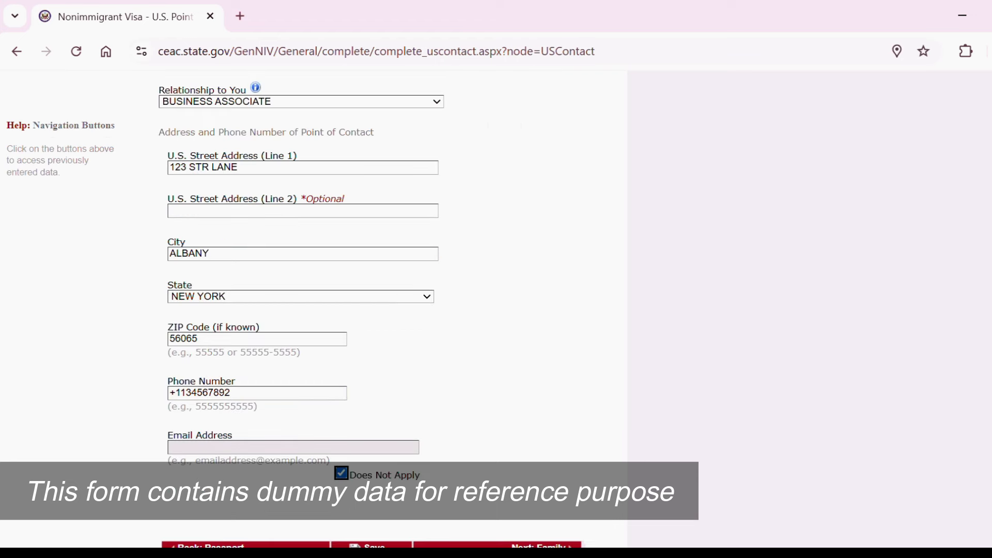
scroll(342, 473, down, 3)
Mark the father's and mother's surnames and given names as Do Not Know.
click(539, 433)
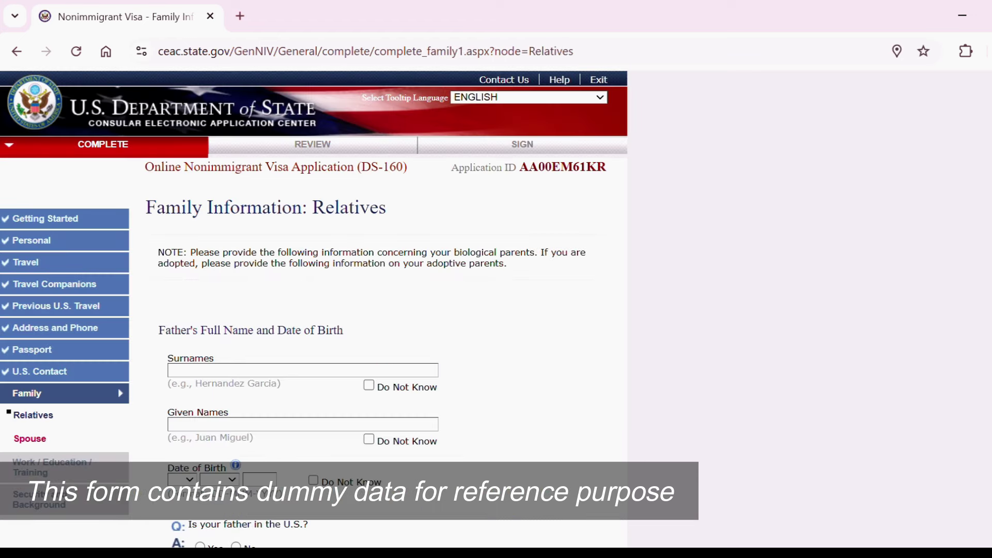
scroll(362, 310, down, 3)
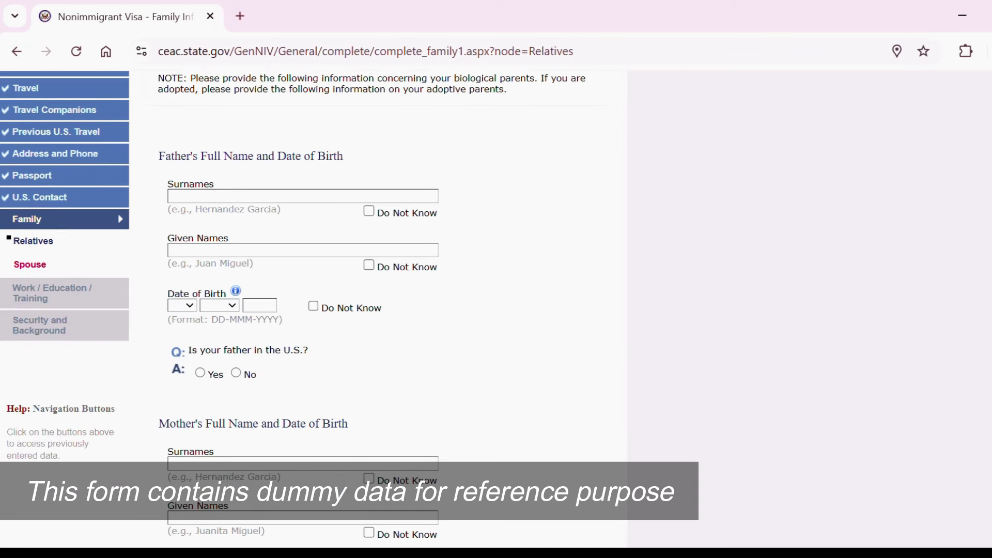
click(368, 225)
click(369, 280)
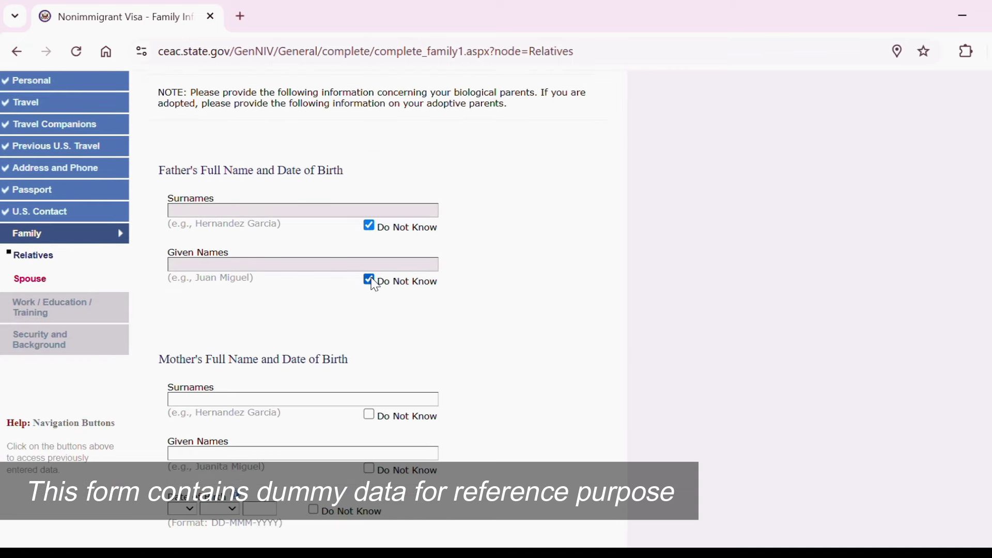
click(369, 415)
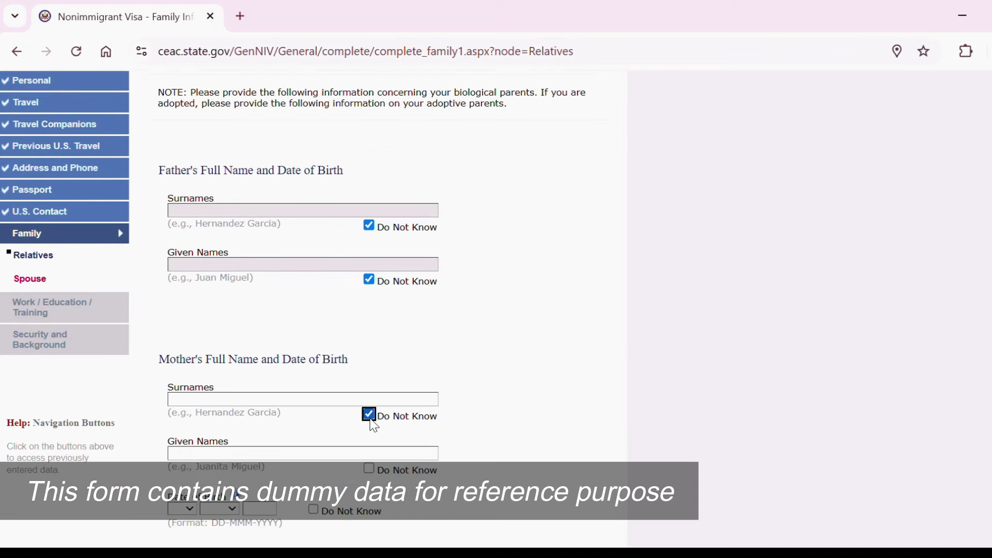
click(369, 468)
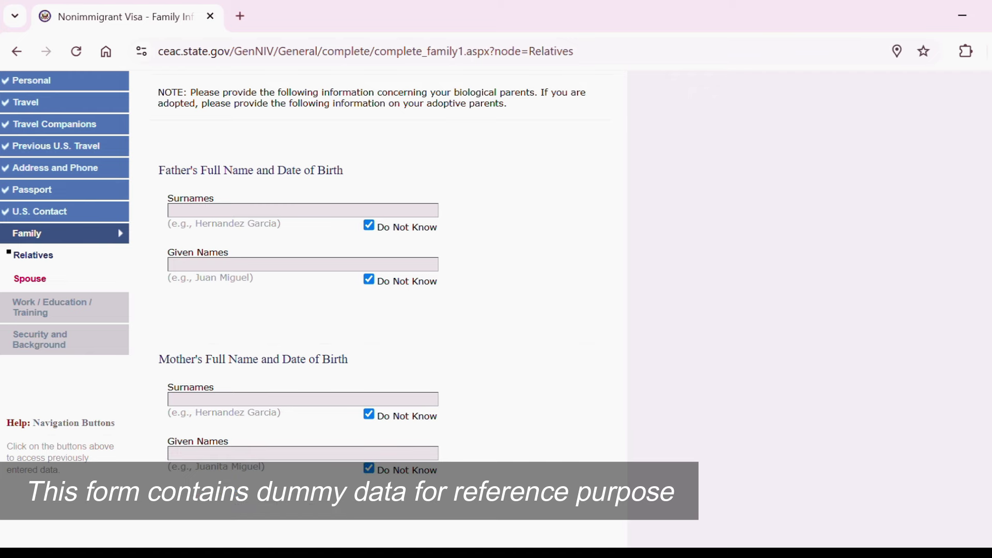
scroll(5, 327, down, 5)
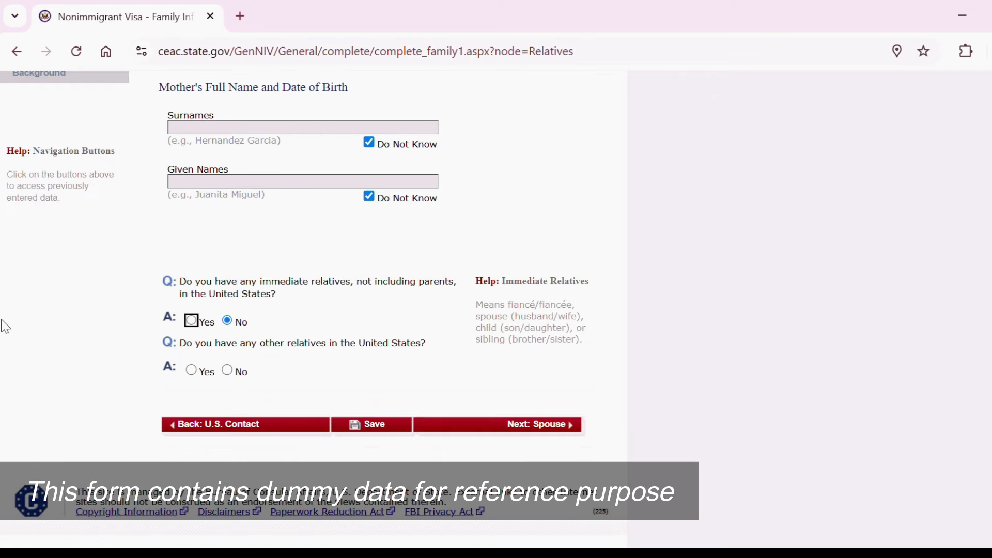
On the Spouse page, enter the spouse's surname and given names.
click(552, 426)
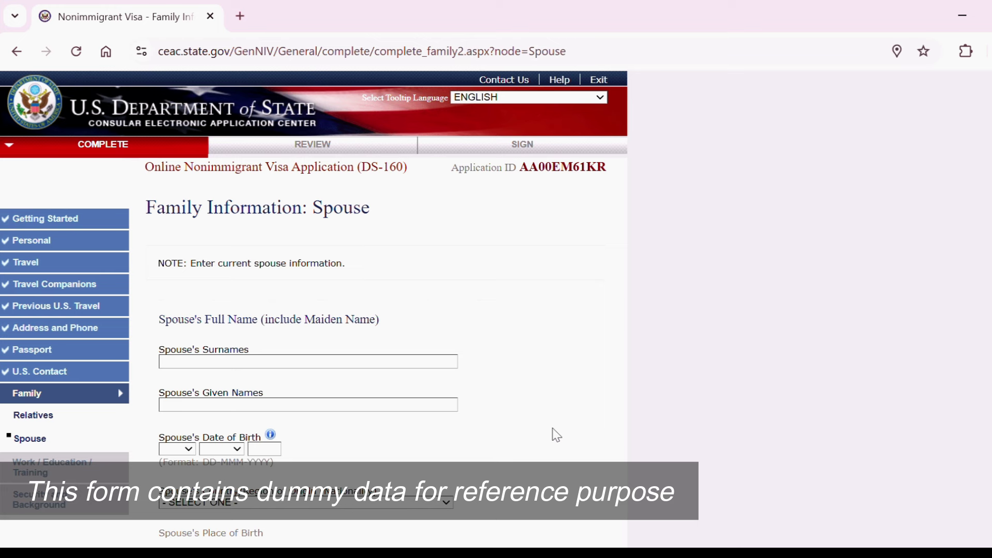
scroll(676, 360, down, 4)
click(198, 167)
text(DOE)
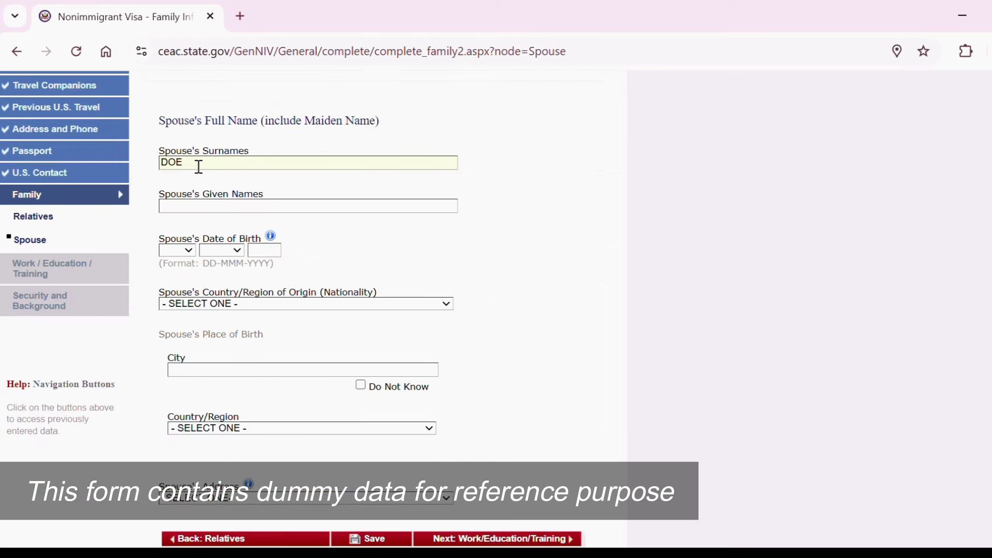
click(223, 206)
text(JANE)
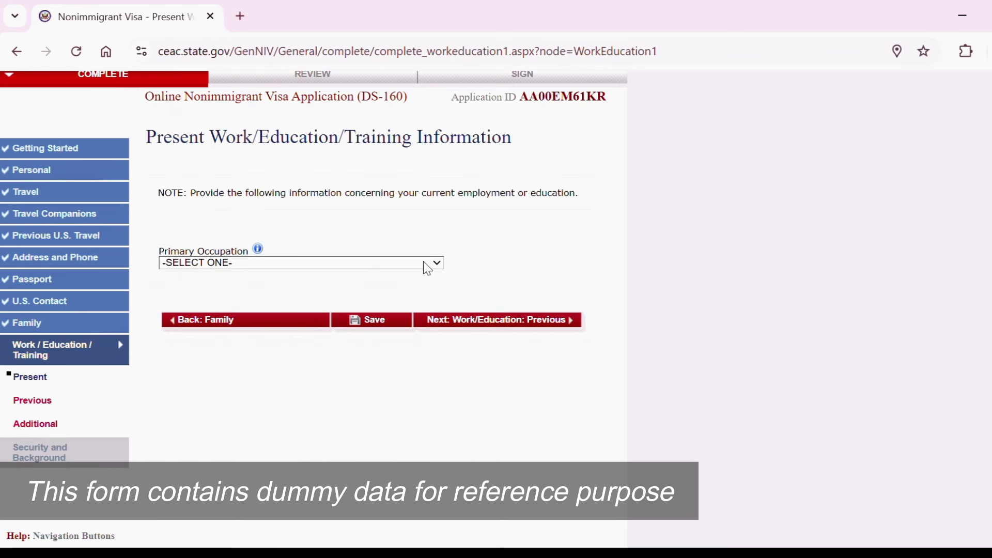
Set primary occupation to RESEARCH and enter the employer name 'ABC COMPA'.
click(427, 264)
click(243, 465)
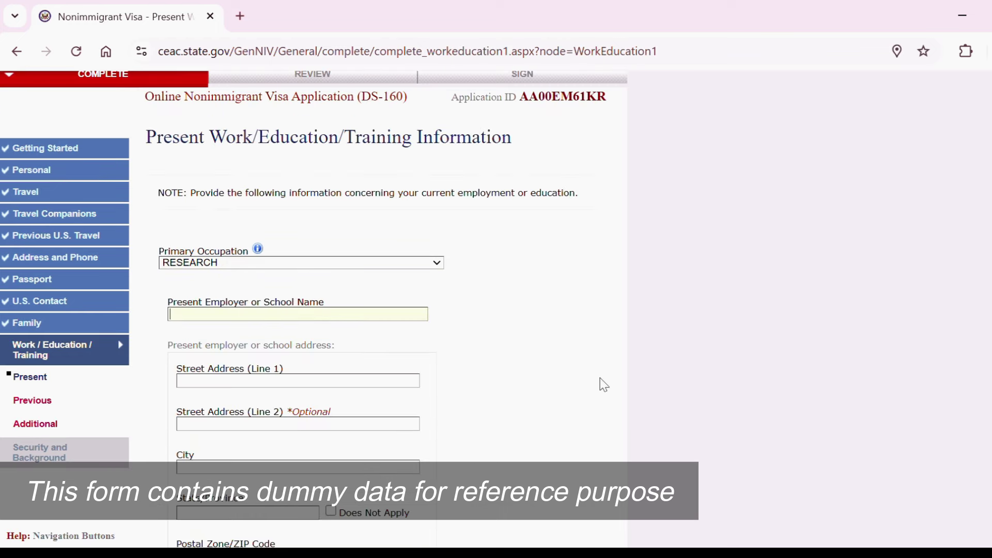
text(ABC COMPANY)
scroll(604, 385, down, 8)
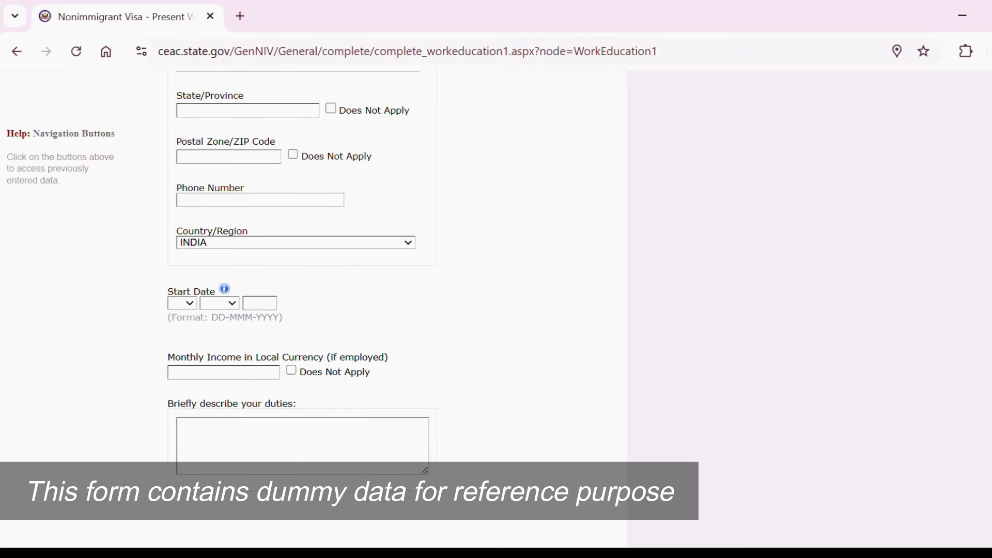
scroll(604, 385, up, 1)
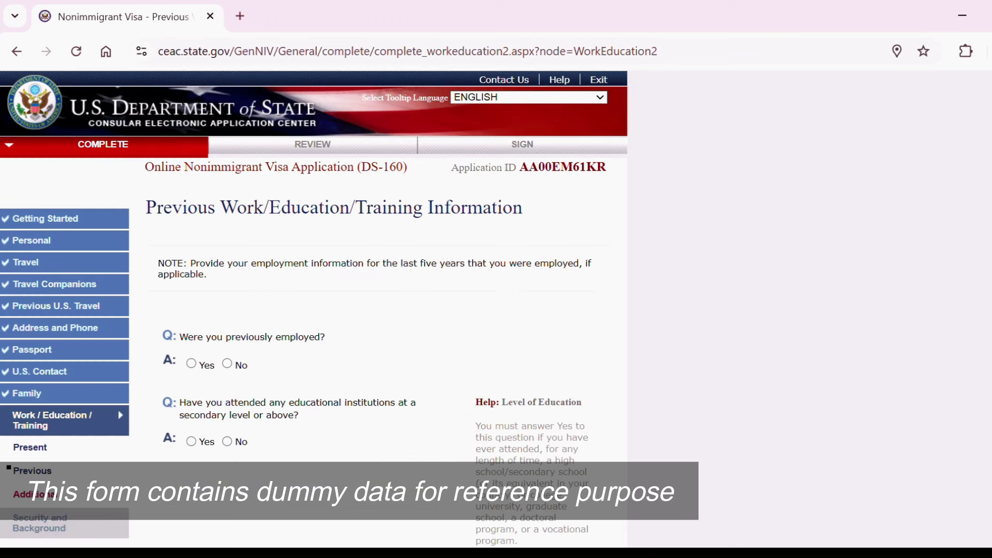
scroll(310, 310, down, 3)
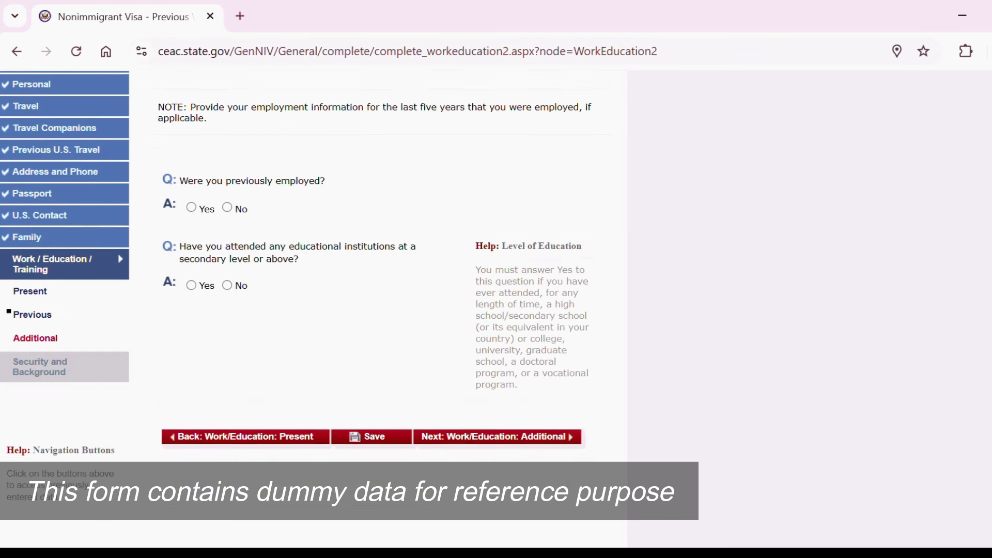
Answer No to previous employment and to education, then save the previous work page.
click(231, 206)
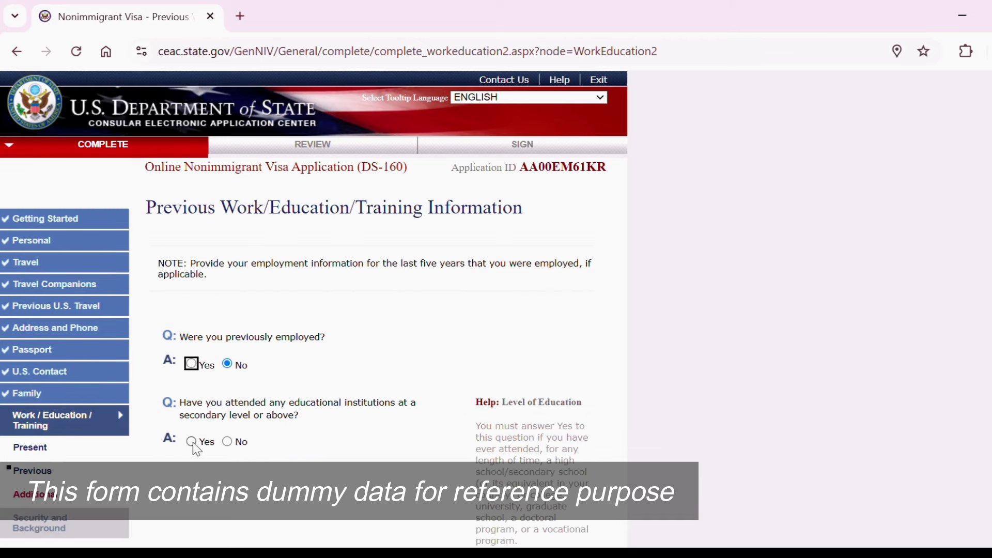
click(192, 442)
scroll(191, 443, down, 3)
scroll(310, 310, down, 5)
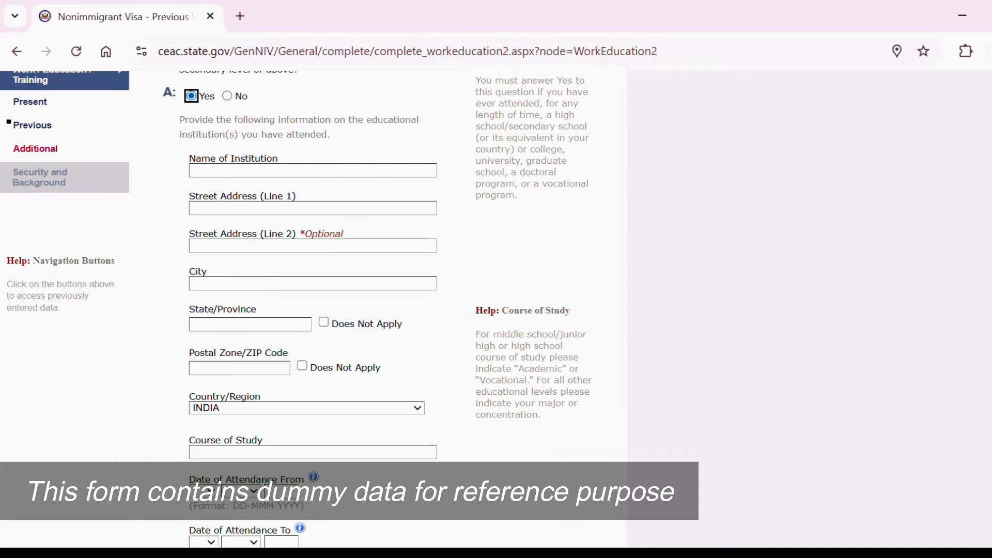
scroll(310, 310, up, 3)
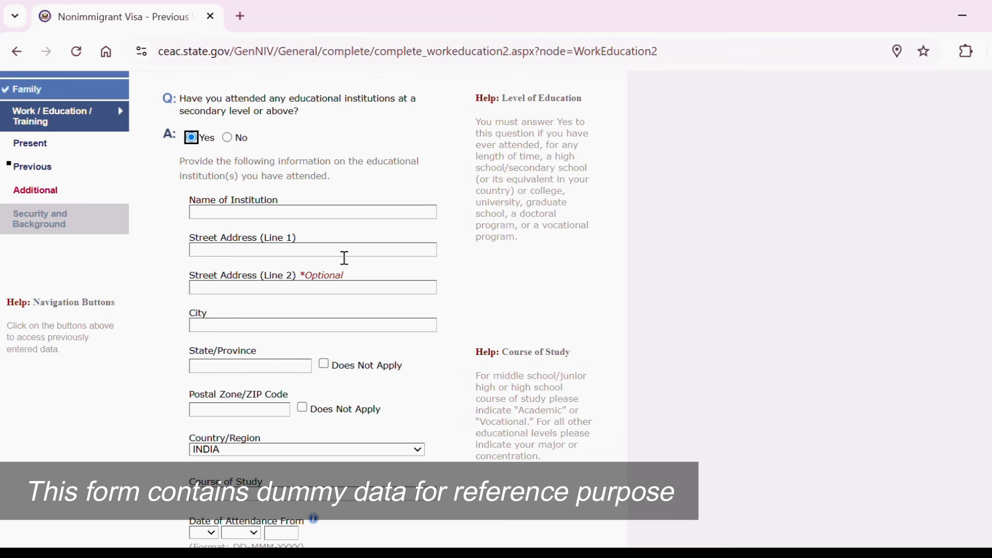
click(227, 138)
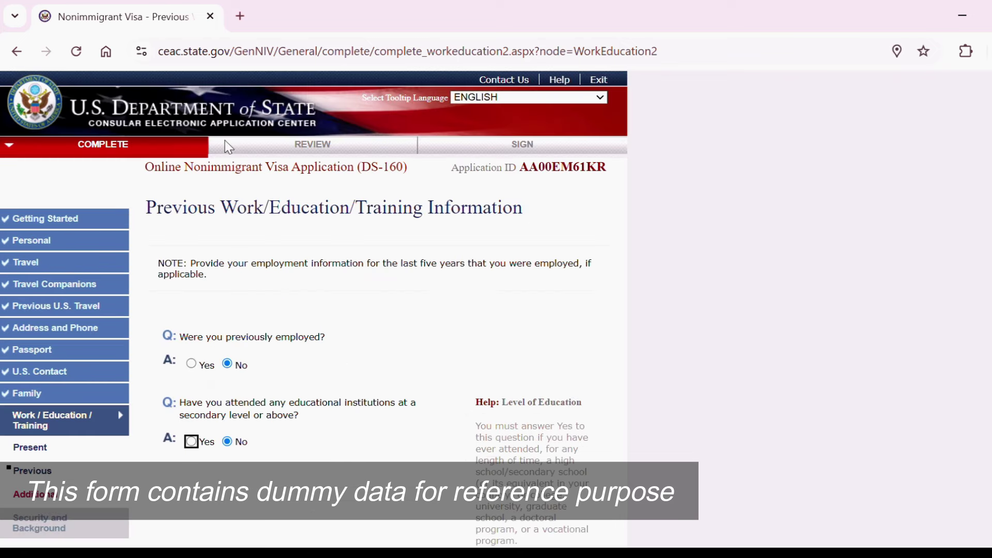
scroll(228, 147, down, 4)
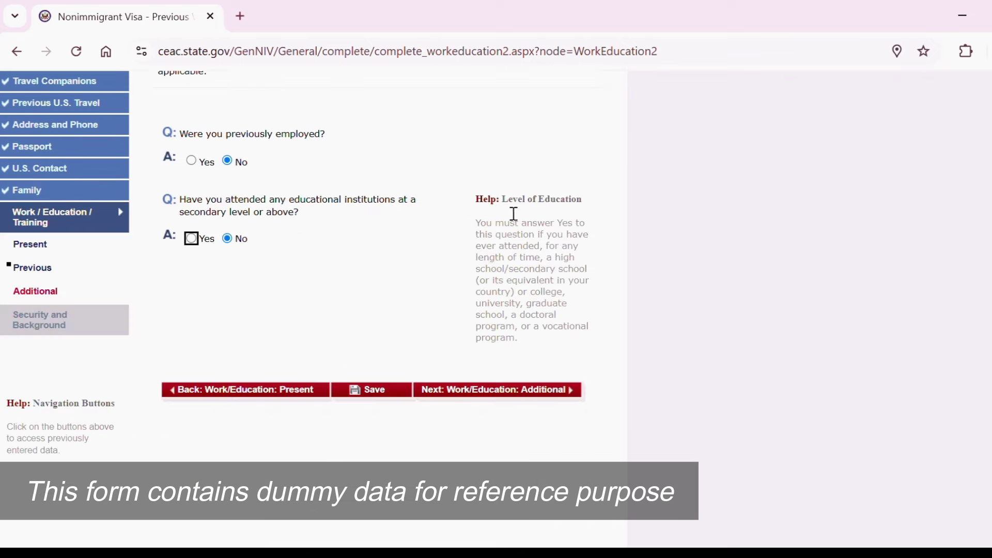
click(387, 394)
click(531, 283)
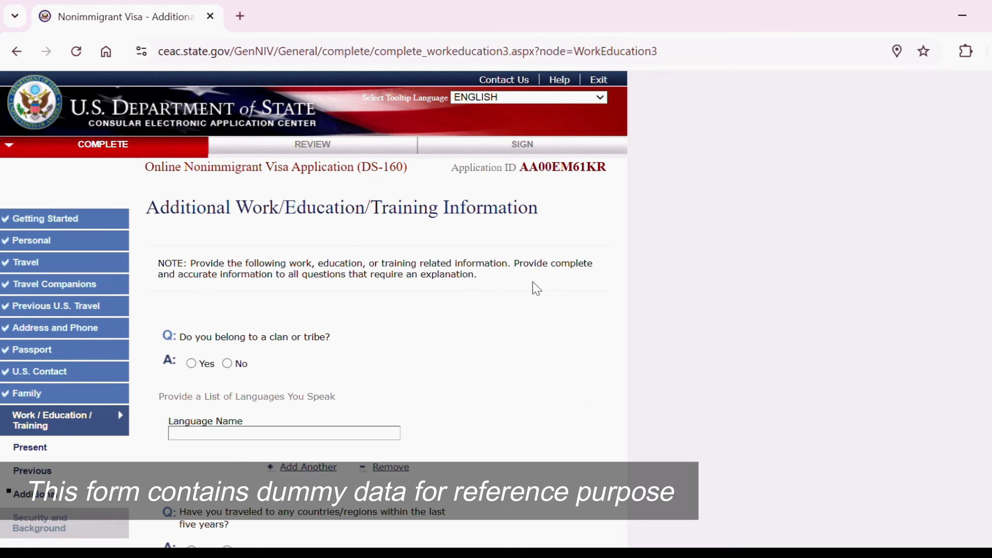
Answer No to the clan or tribe, five-year travel, and organization membership questions.
scroll(228, 226, down, 3)
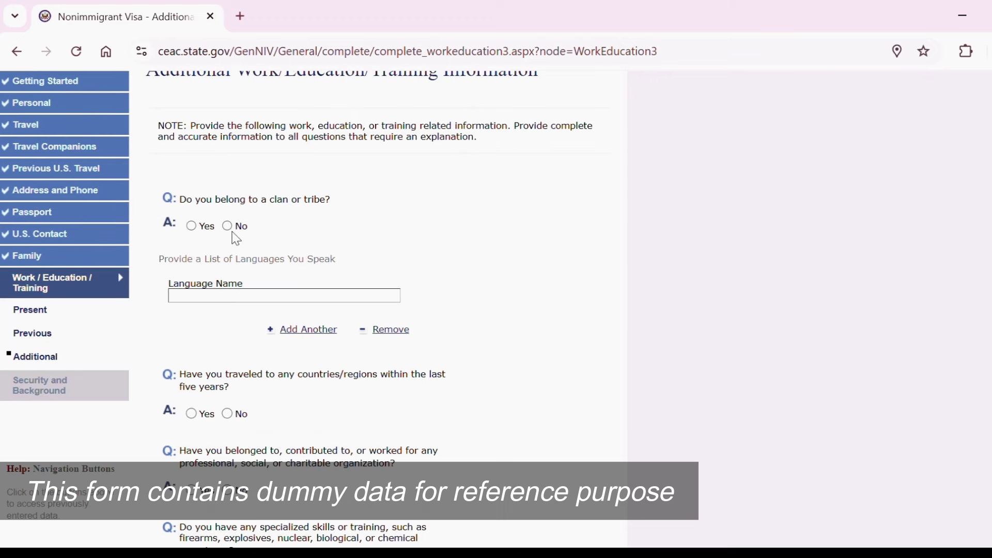
click(227, 225)
scroll(261, 297, down, 5)
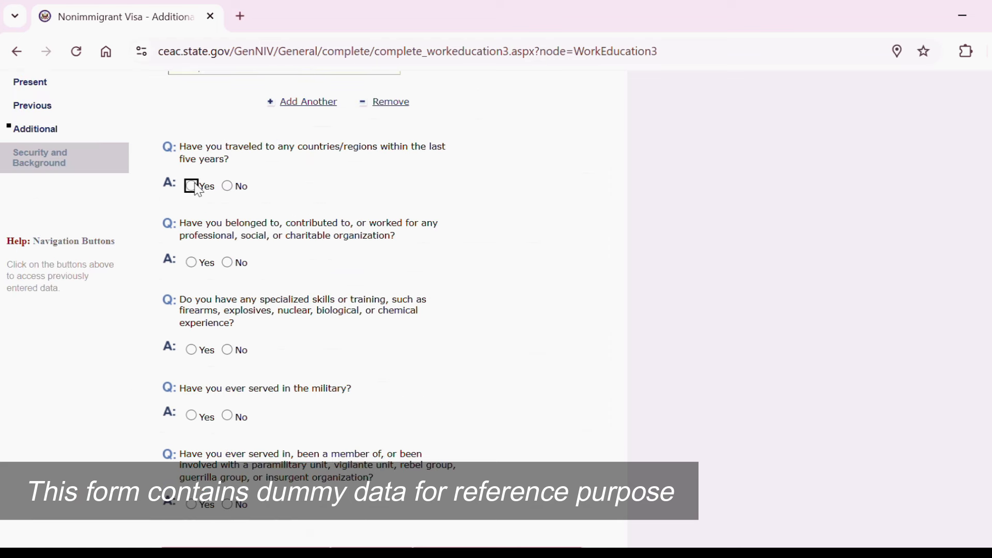
click(227, 186)
click(227, 262)
scroll(191, 252, down, 1)
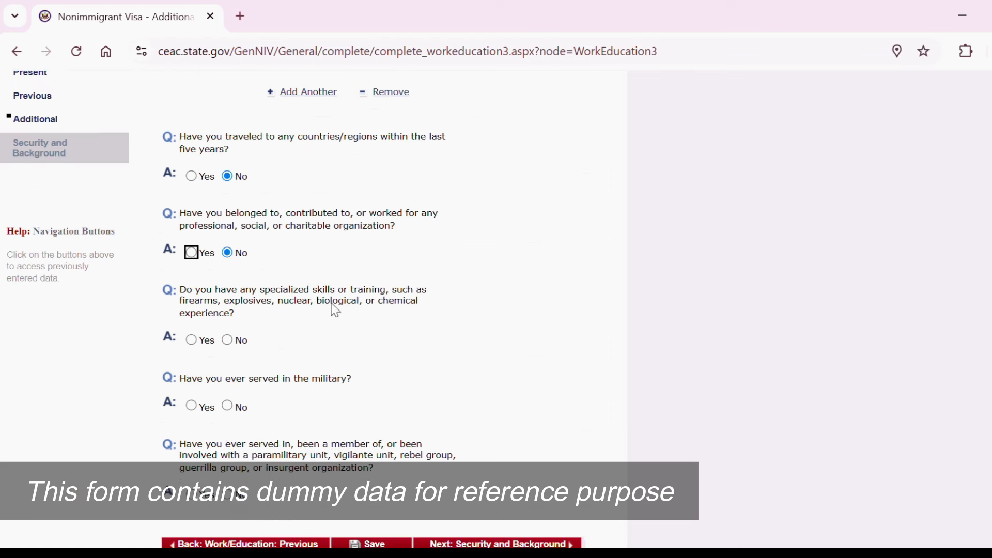
Answer No to specialized skills, military service and paramilitary involvement, then save.
click(228, 340)
click(228, 405)
scroll(248, 408, down, 2)
click(228, 383)
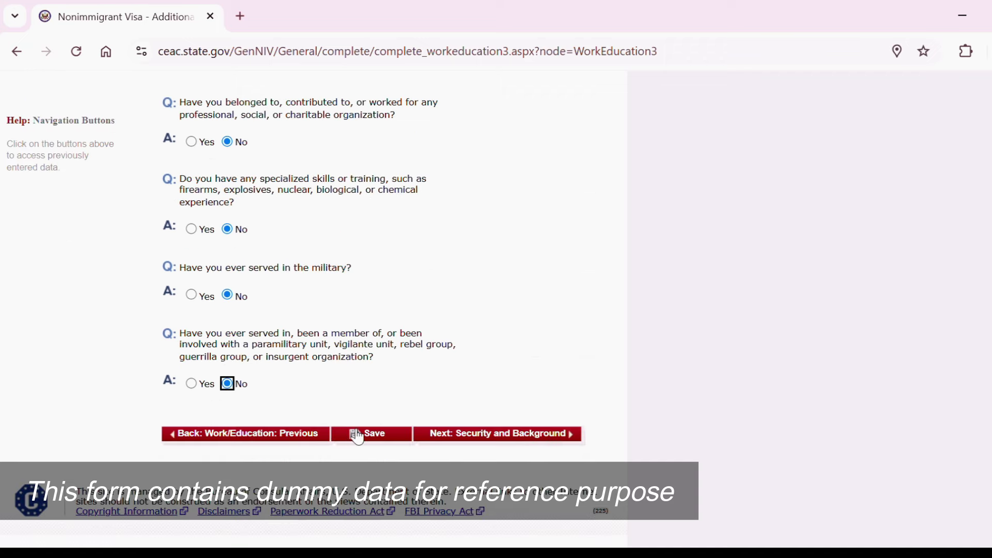
click(354, 432)
scroll(313, 310, down, 3)
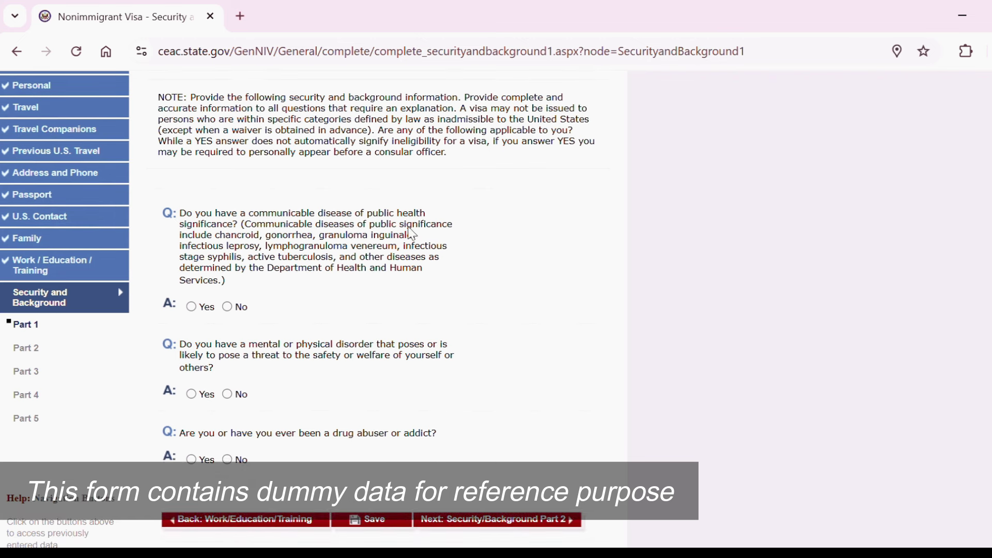
Answer No to the communicable disease, mental disorder and drug abuse questions in Part 1.
click(228, 307)
click(227, 394)
click(227, 459)
click(439, 528)
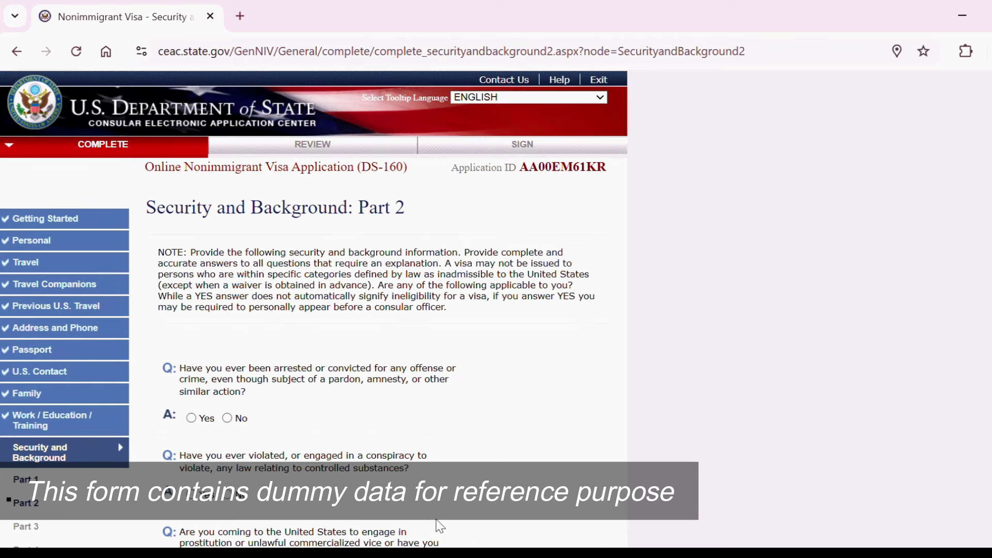
Answer No to arrest, controlled substances, prostitution, child custody, illegal voting and tax-renunciation questions.
scroll(488, 353, down, 3)
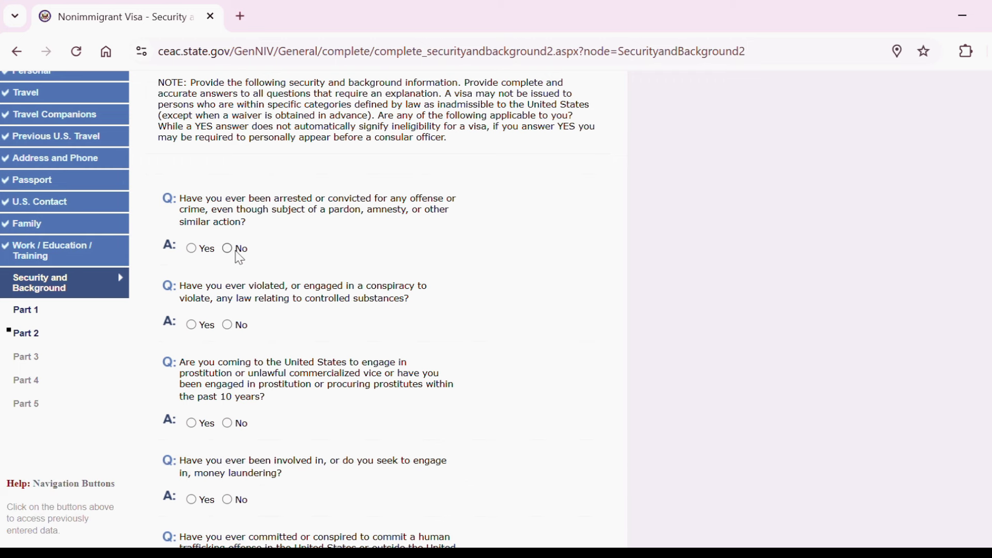
click(228, 249)
click(228, 326)
click(228, 424)
scroll(383, 310, down, 3)
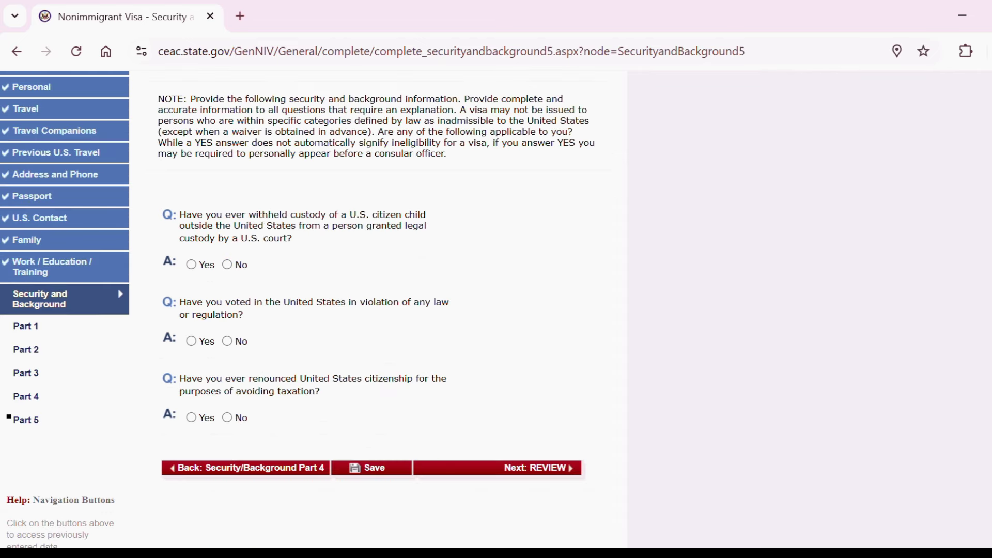
click(228, 265)
click(228, 343)
click(227, 418)
click(489, 469)
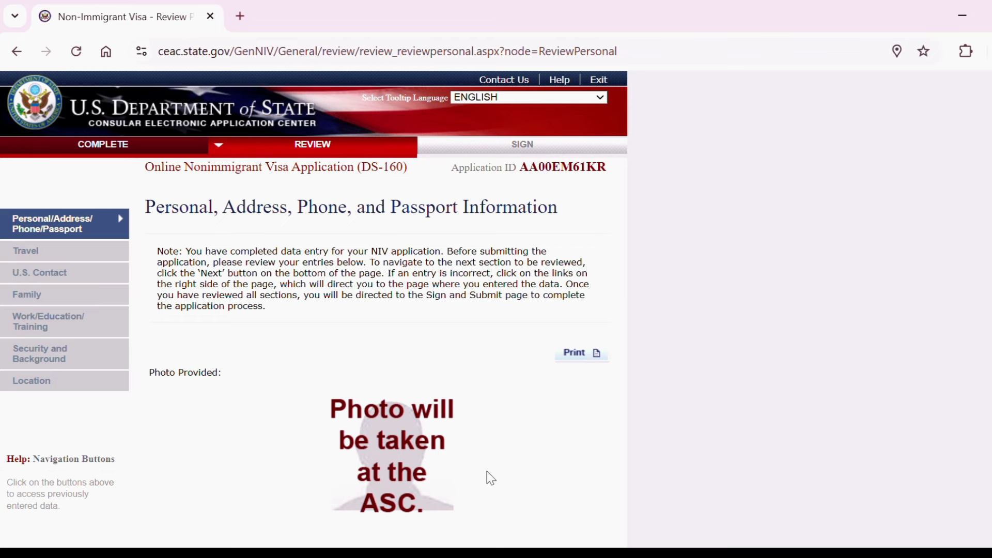
Scroll through the Personal review page and advance to the Travel Information review.
scroll(491, 478, down, 2)
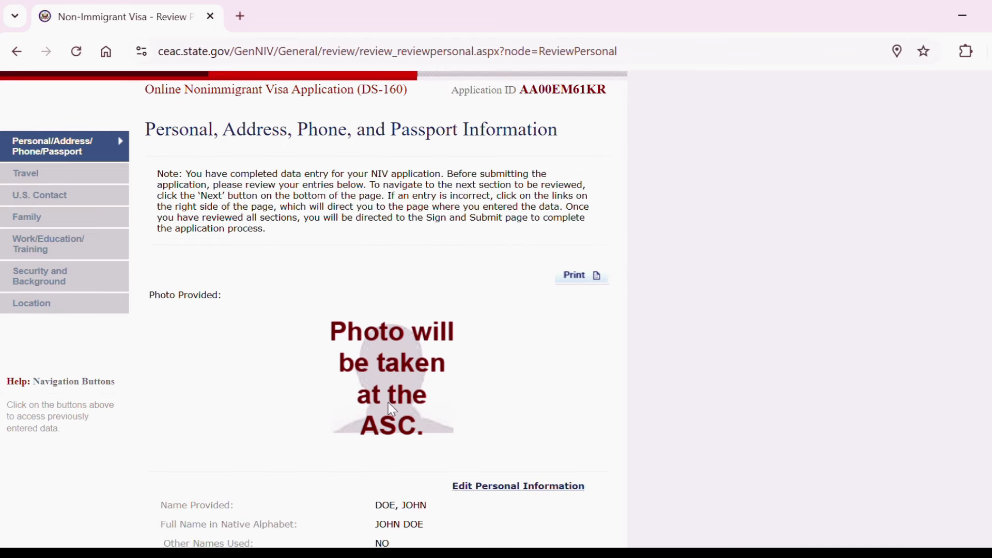
scroll(393, 409, down, 9)
scroll(393, 310, down, 11)
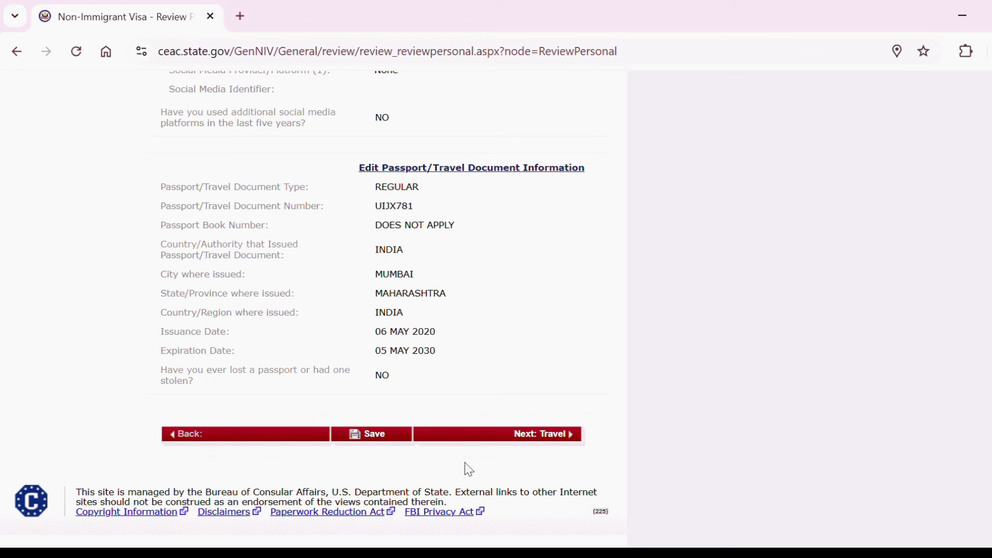
click(538, 434)
scroll(538, 439, down, 2)
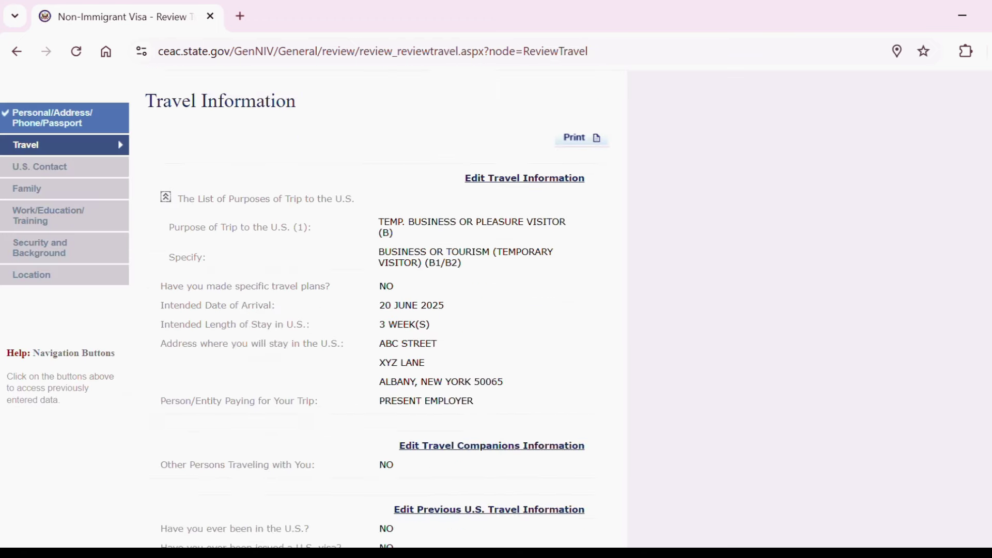